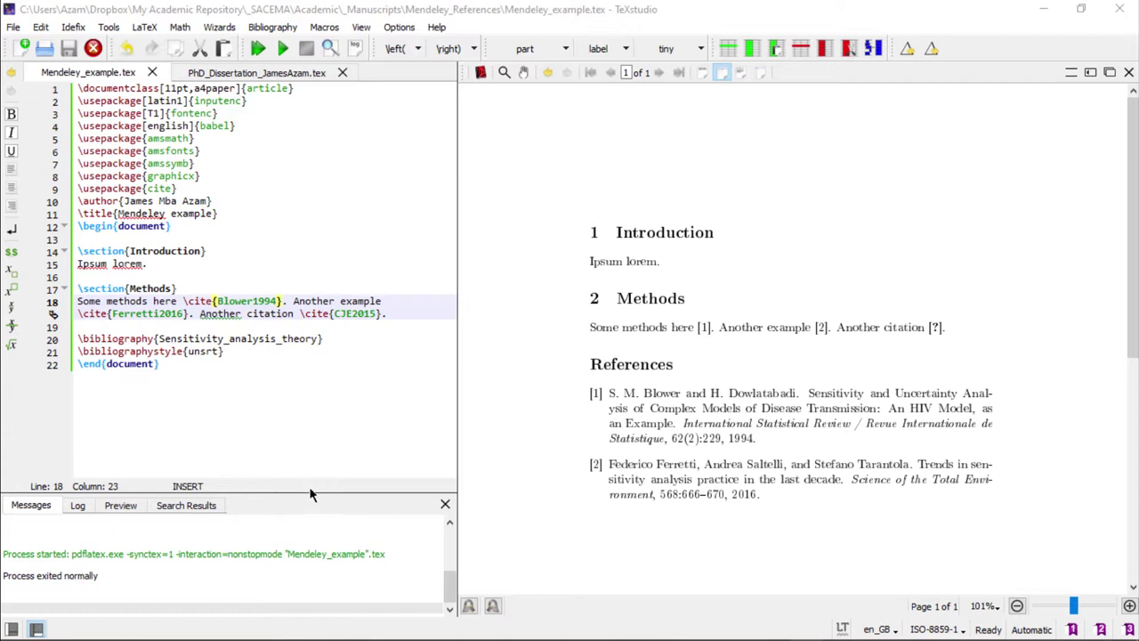
{"action": "left_click", "coordinate": [251, 351]}
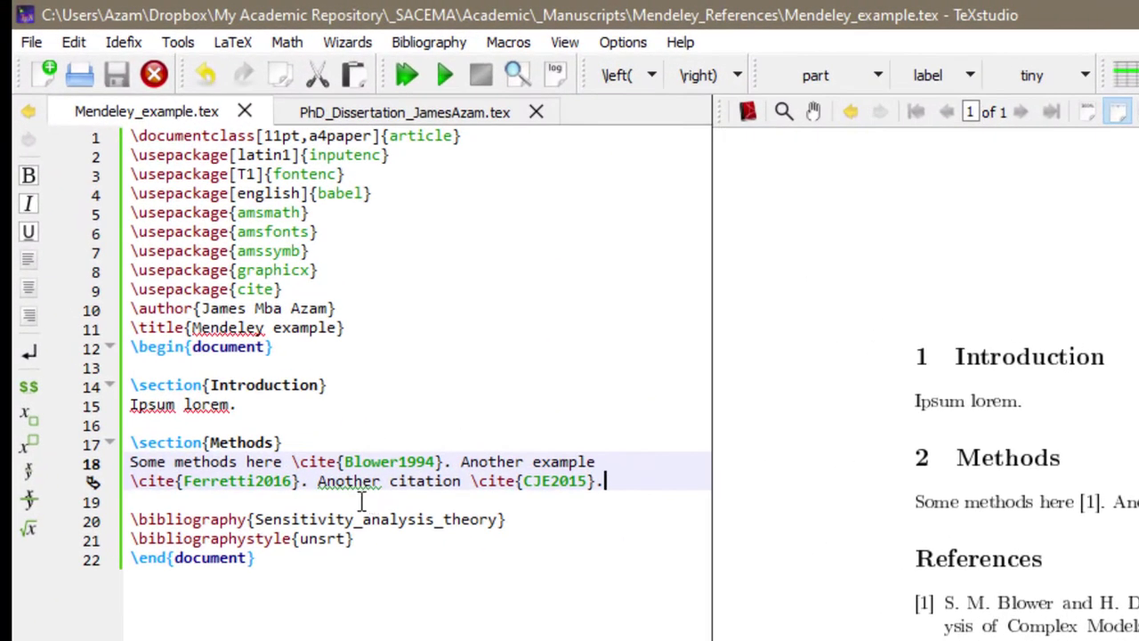
{"action": "left_click", "coordinate": [299, 442]}
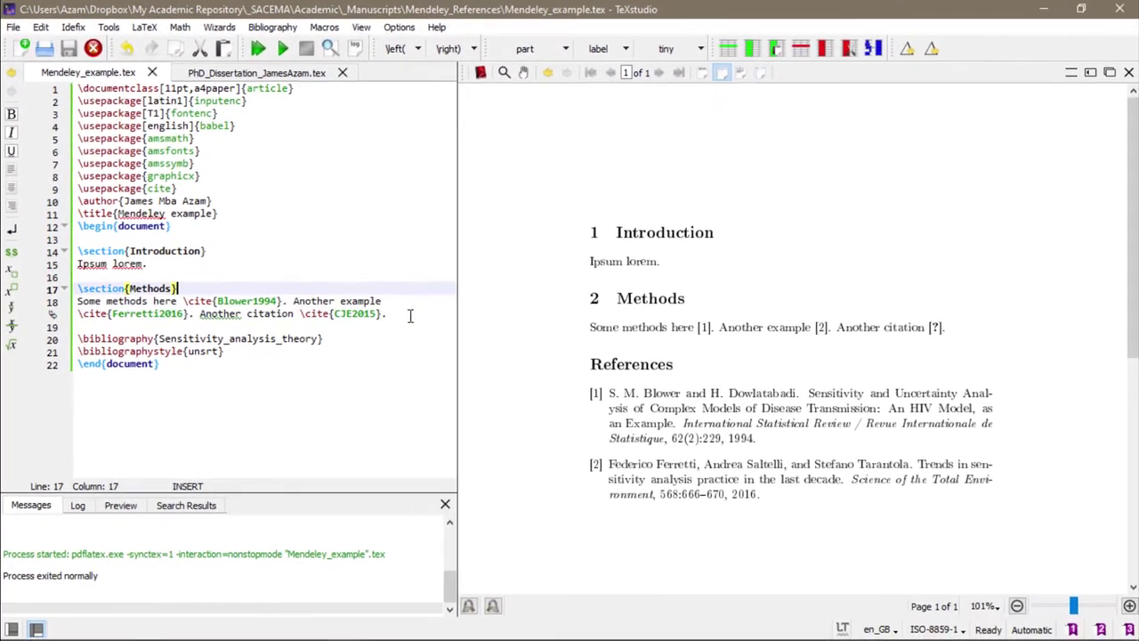
{"action": "left_click", "coordinate": [636, 481]}
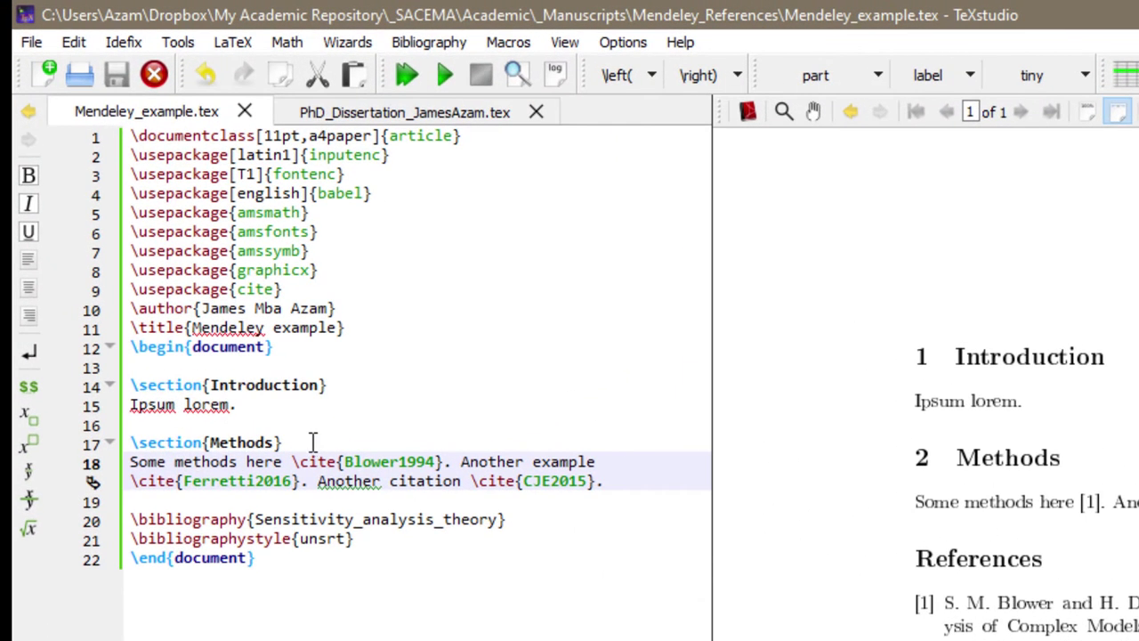
{"action": "left_click", "coordinate": [196, 288]}
{"action": "left_click", "coordinate": [316, 407]}
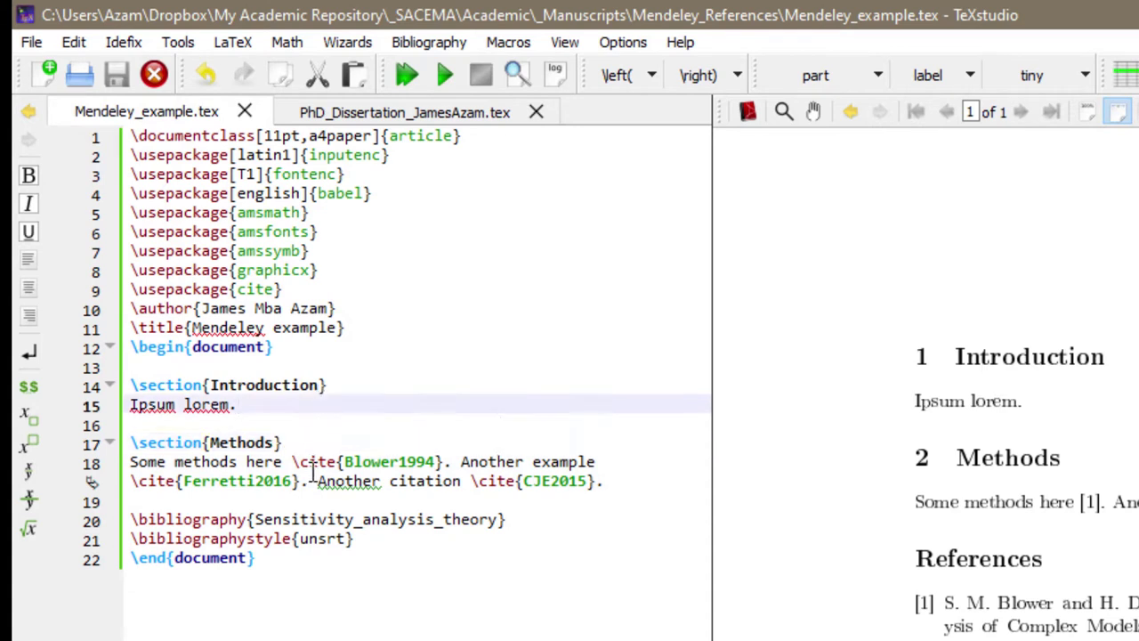
{"action": "left_click", "coordinate": [442, 464]}
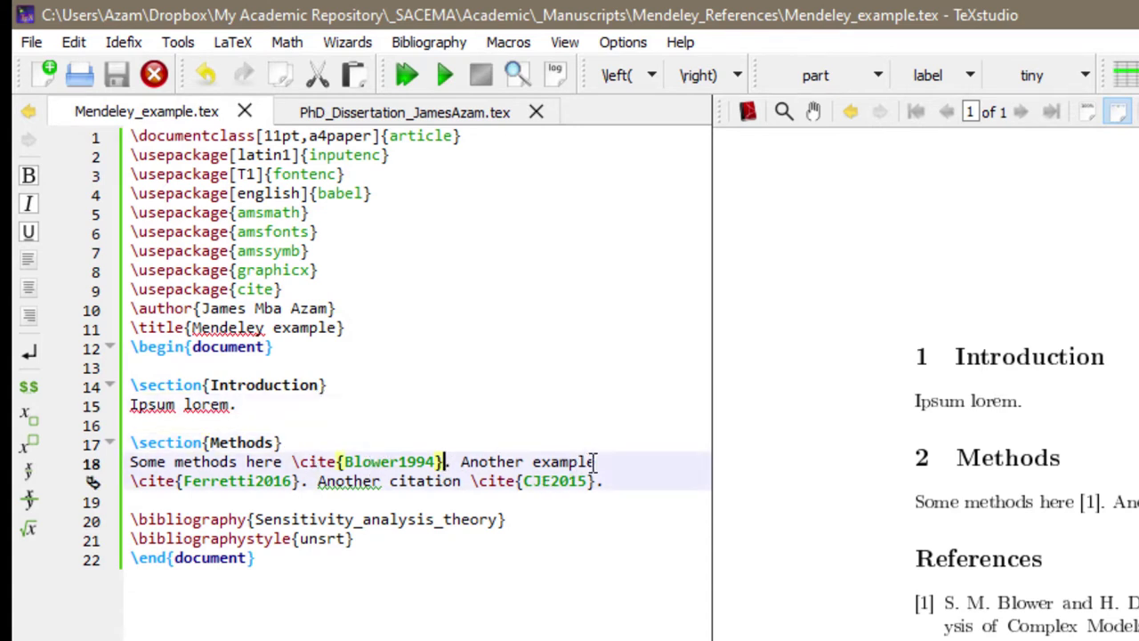
{"action": "left_click", "coordinate": [619, 481]}
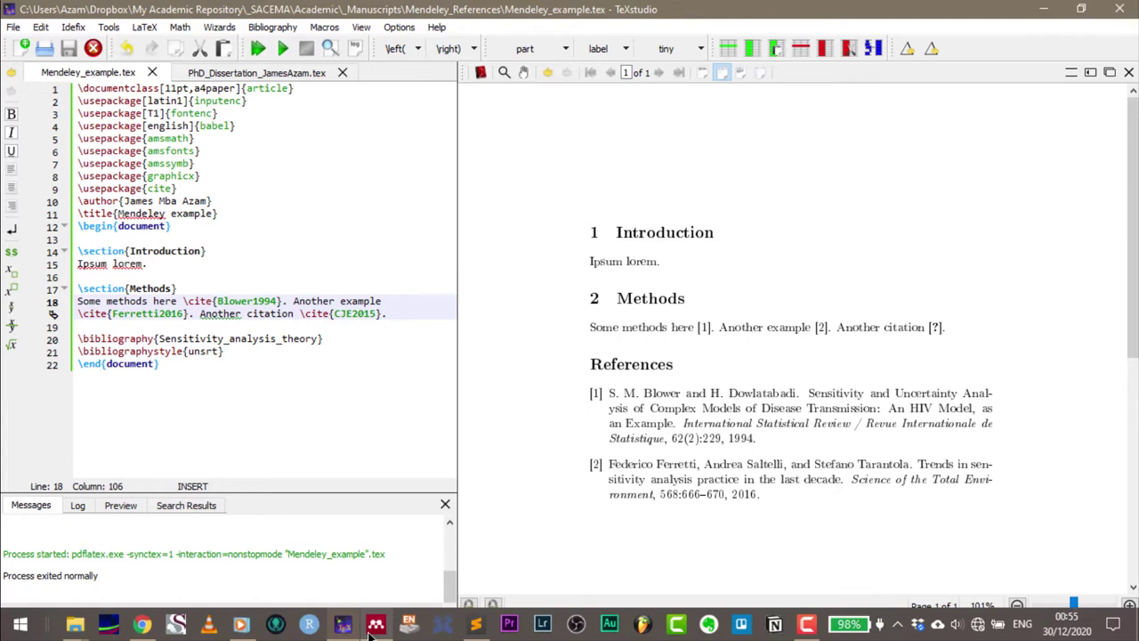
Step: Switch to Mendeley Desktop and view the citation key of the 2013 paper on sensitivity analysis of infectious disease models
{"action": "left_click", "coordinate": [375, 624]}
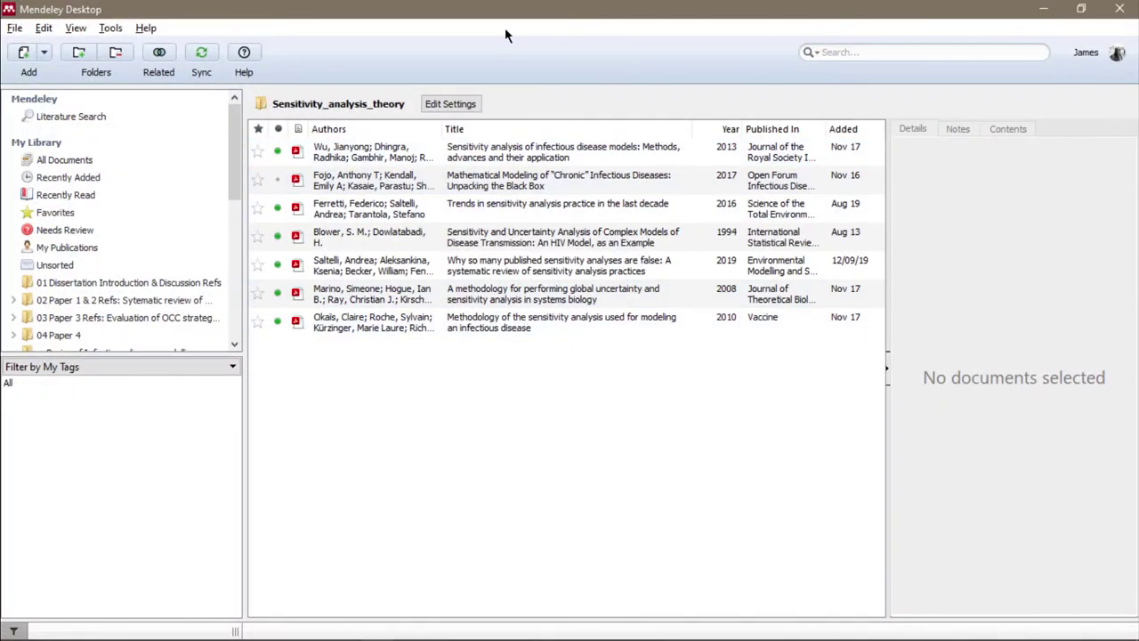
{"action": "left_click", "coordinate": [476, 160]}
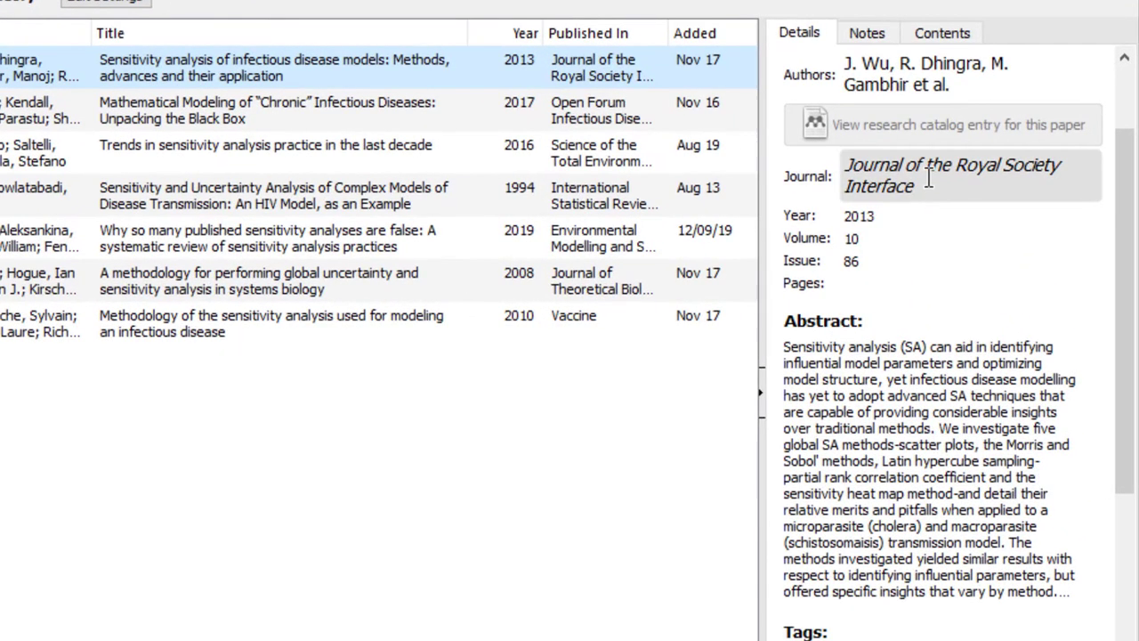
{"action": "scroll", "coordinate": [876, 310], "scroll_direction": "down", "scroll_amount": 5}
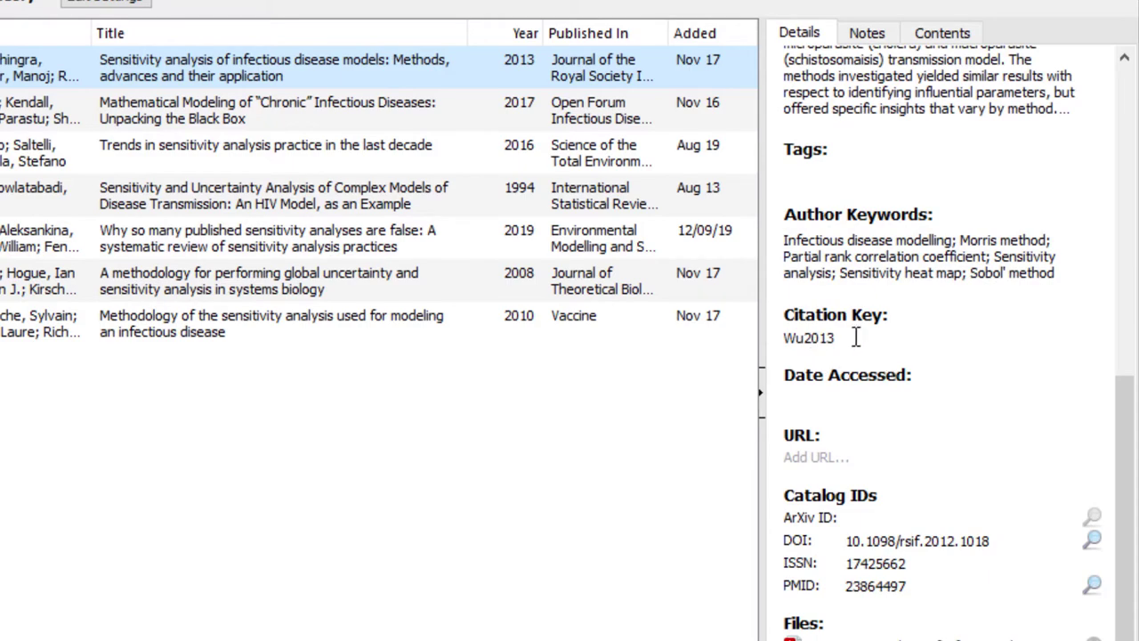
{"action": "left_click", "coordinate": [855, 337]}
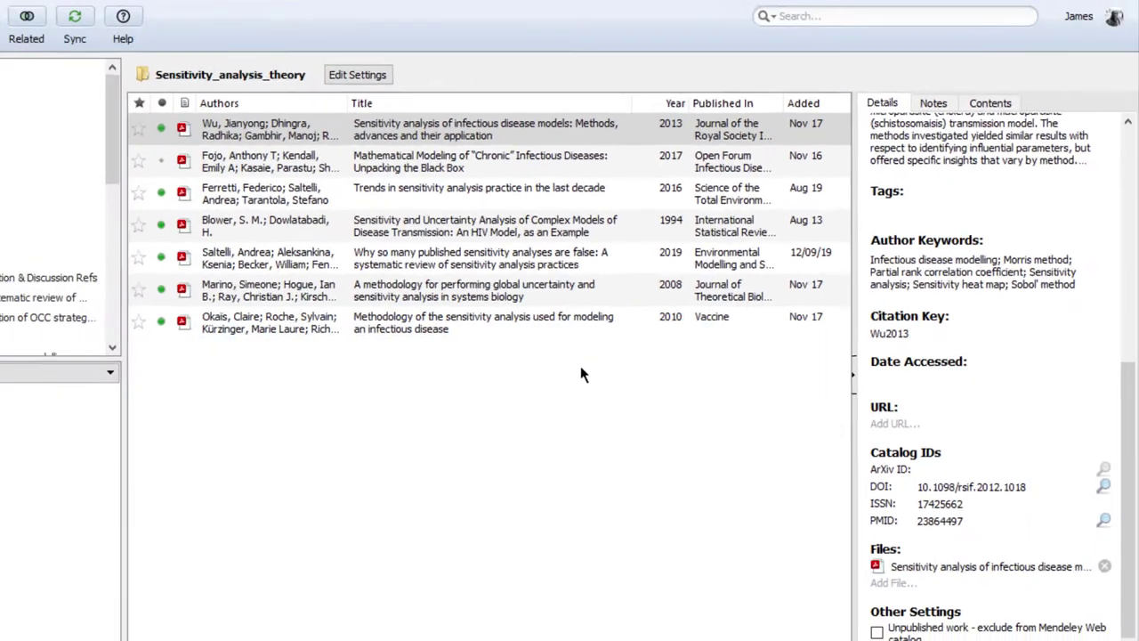
{"action": "left_click", "coordinate": [430, 463]}
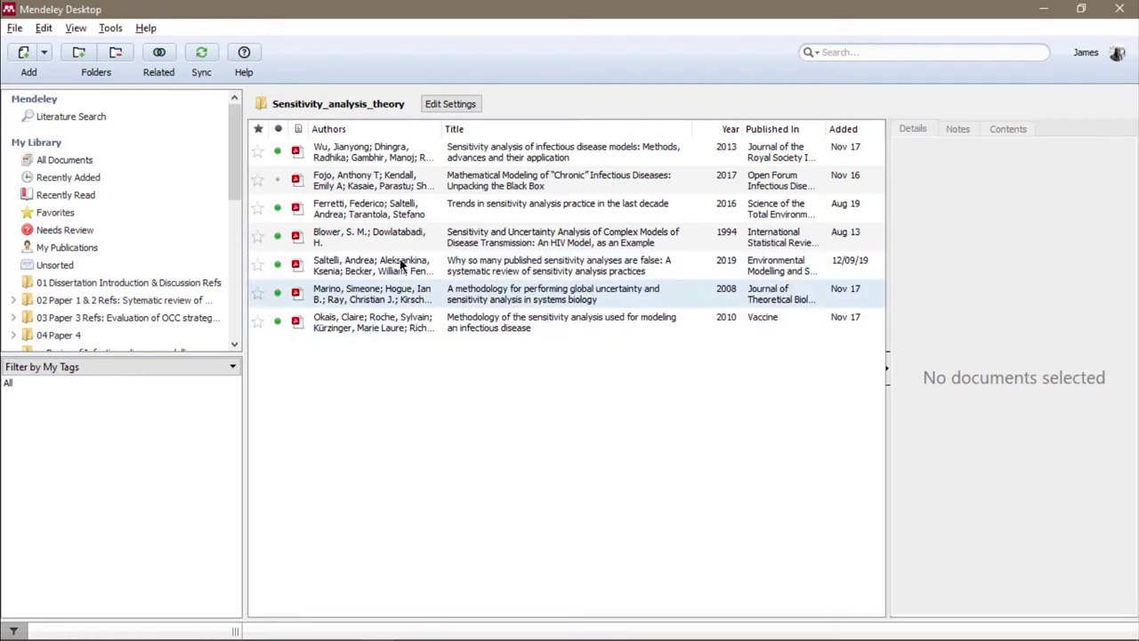
Step: Open Mendeley's options, review the document detail fields, and set BibTeX syncing to create one BibTeX file per group
{"action": "left_click", "coordinate": [116, 29]}
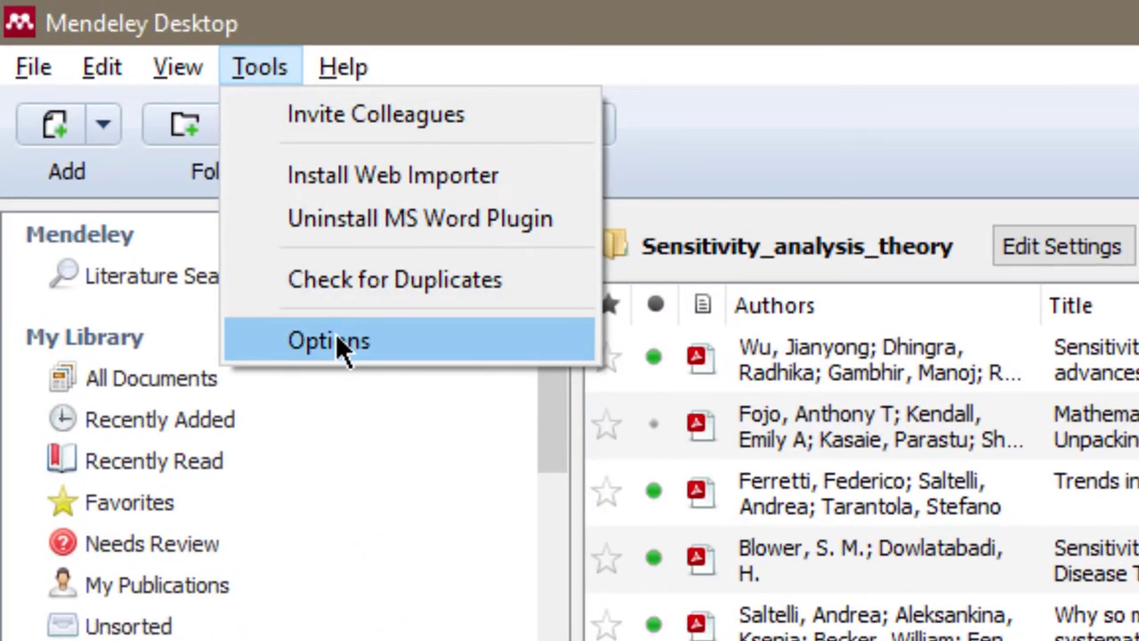
{"action": "left_click", "coordinate": [331, 341]}
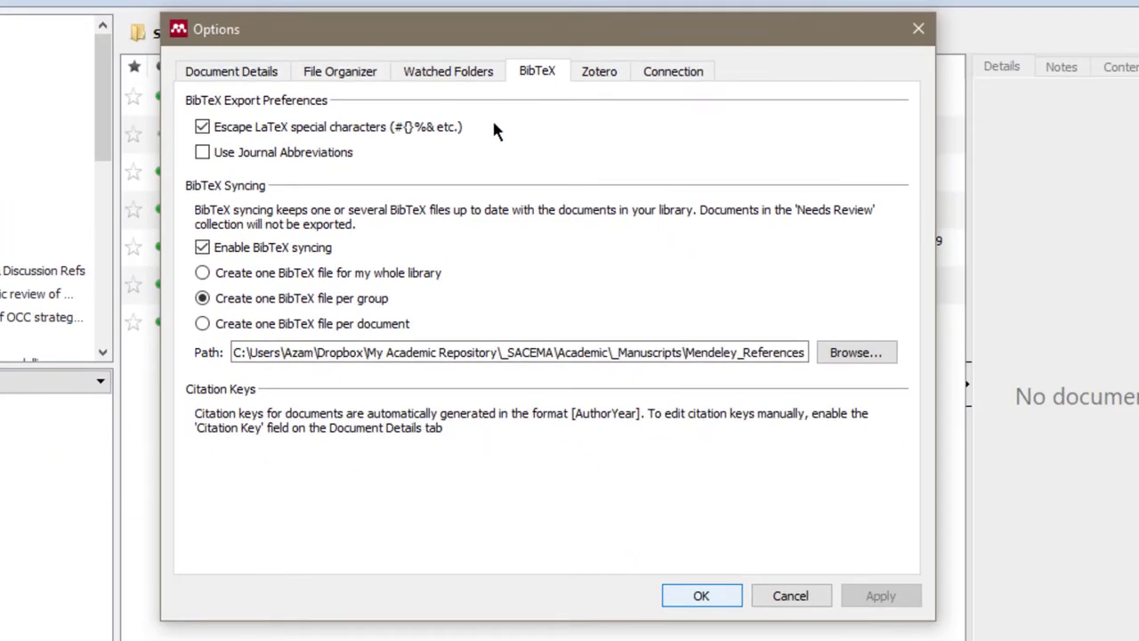
{"action": "left_click", "coordinate": [253, 77]}
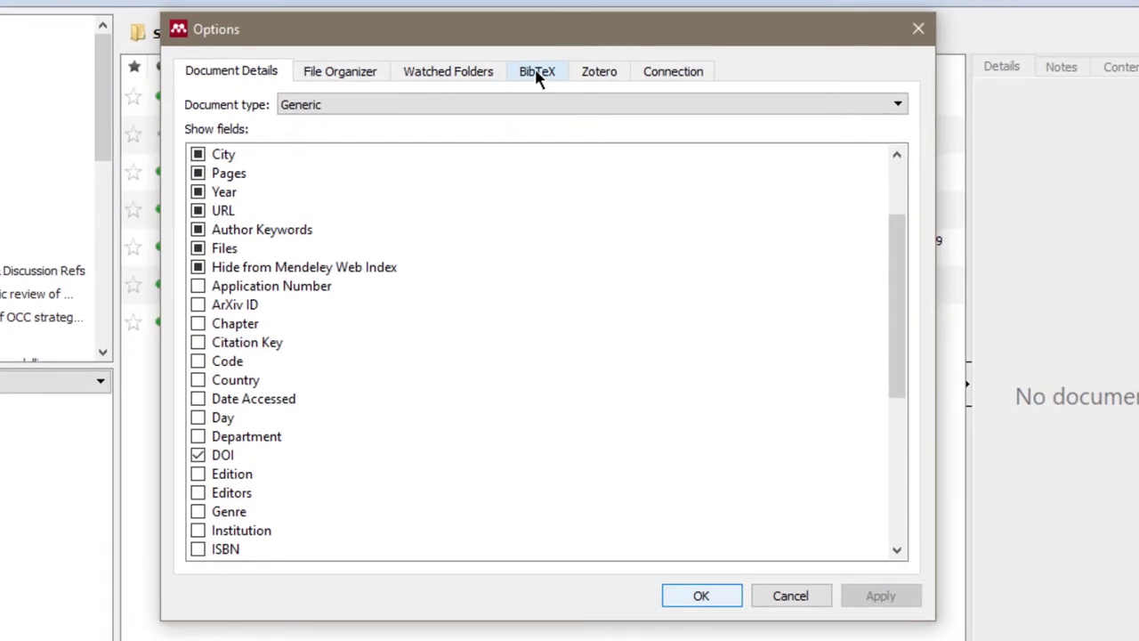
{"action": "left_click", "coordinate": [536, 73]}
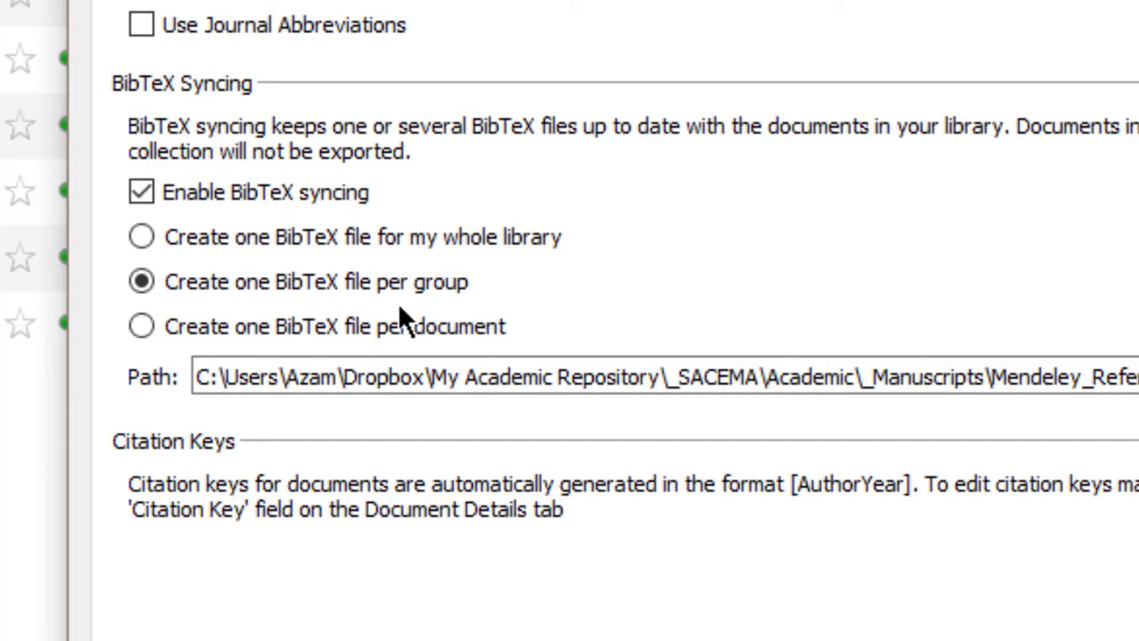
{"action": "left_click", "coordinate": [375, 242]}
{"action": "left_click", "coordinate": [242, 279]}
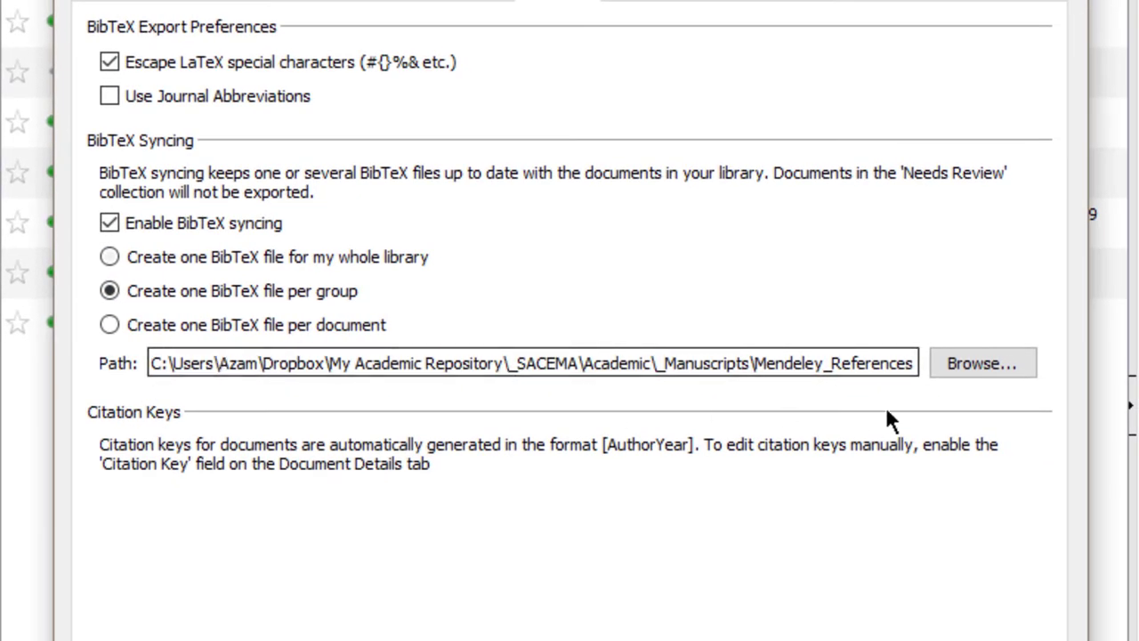
Step: Choose the Mendeley_References folder as the storage location for the BibTeX files and apply the options
{"action": "left_click", "coordinate": [977, 365]}
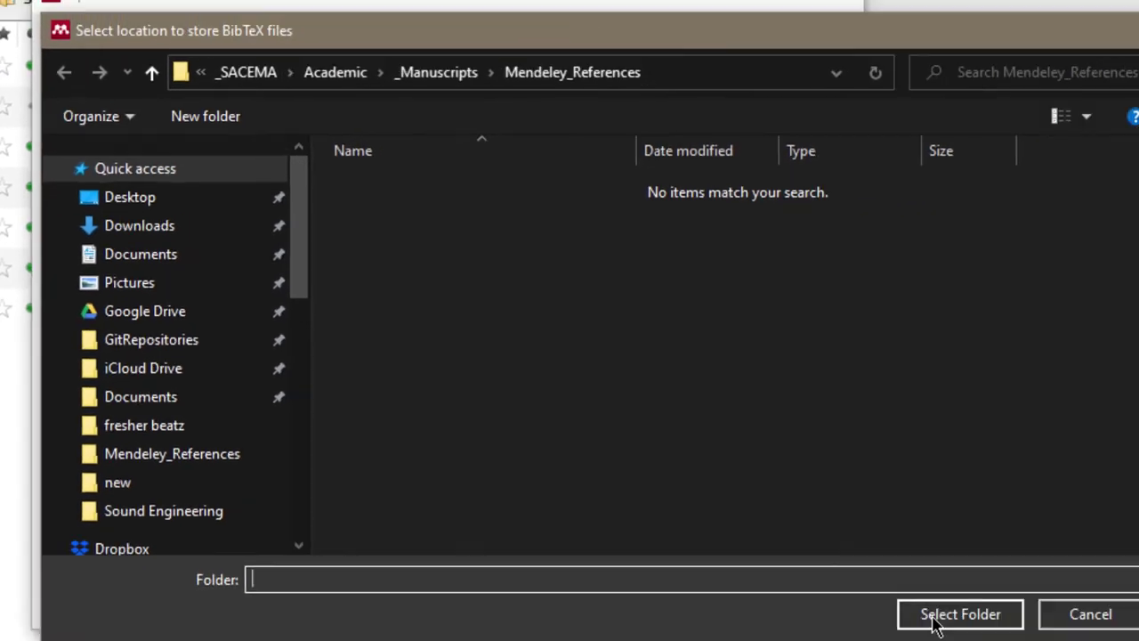
{"action": "left_click", "coordinate": [934, 621]}
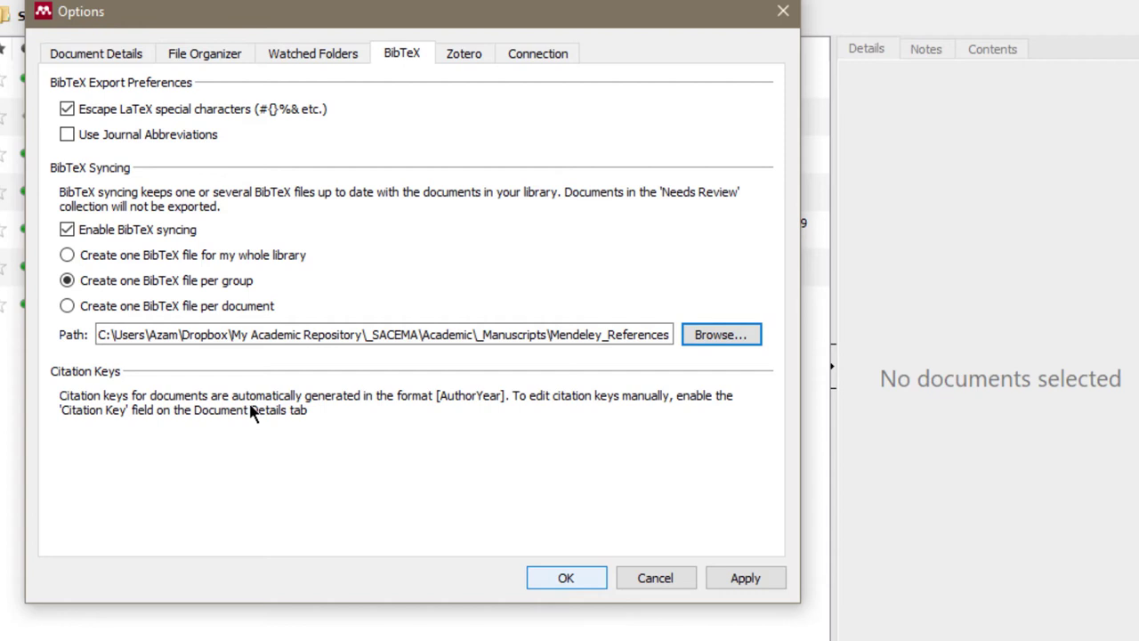
{"action": "left_click", "coordinate": [745, 580]}
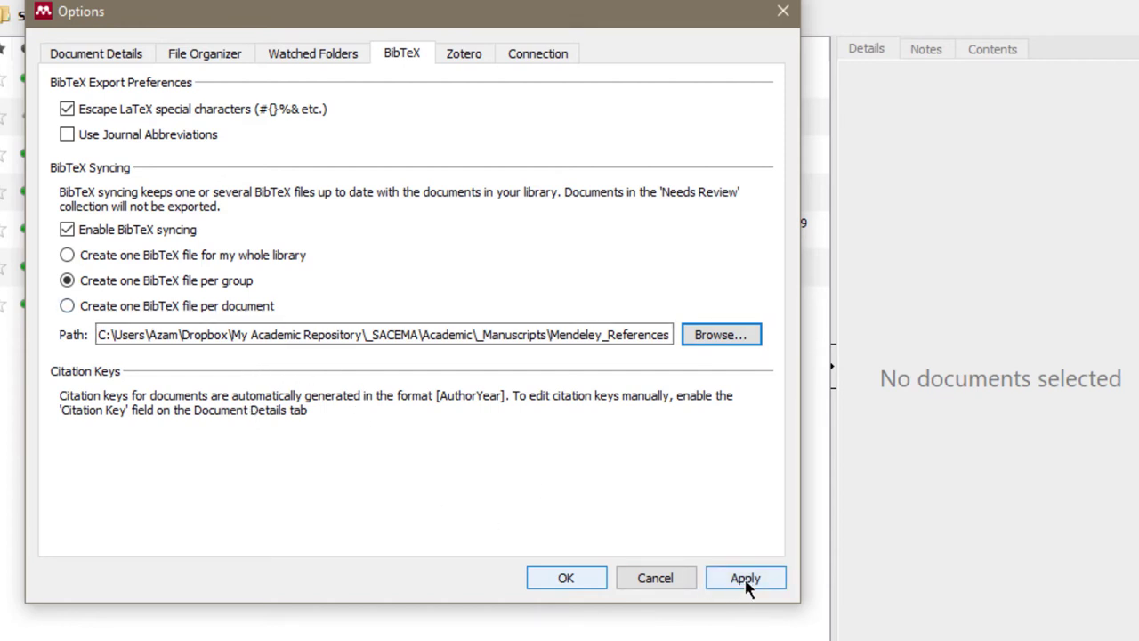
{"action": "left_click", "coordinate": [580, 581]}
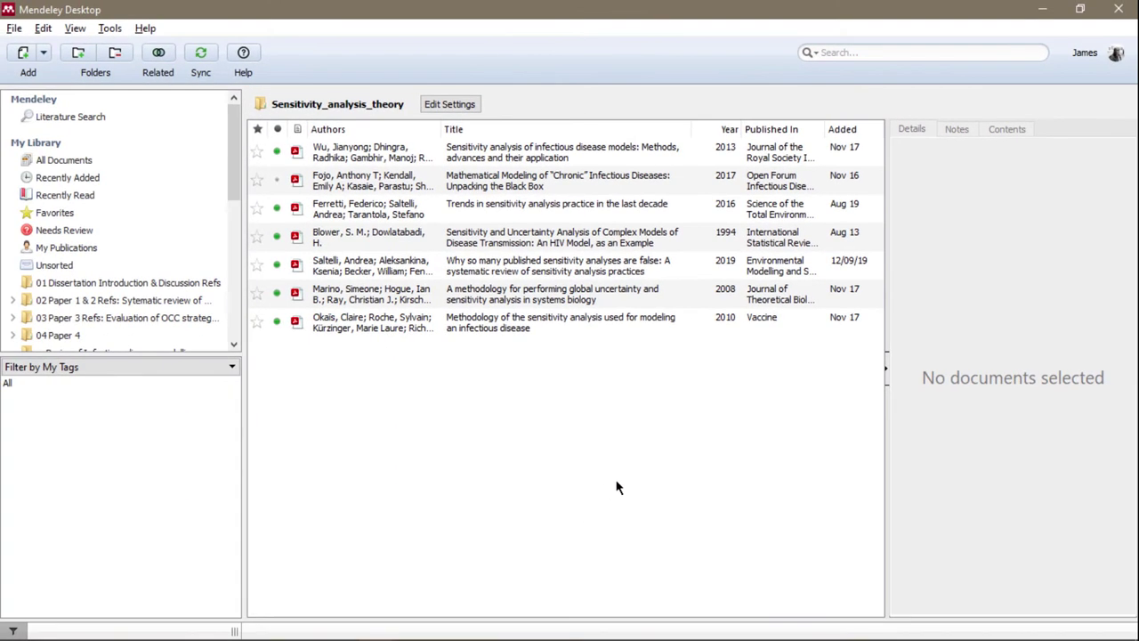
Step: Find the Sensitivity_analysis_theory collection in the library, then locate Sensitivity_analysis_theory.bib in the Mendeley_References folder in File Explorer
{"action": "scroll", "coordinate": [165, 261], "scroll_direction": "down", "scroll_amount": 4}
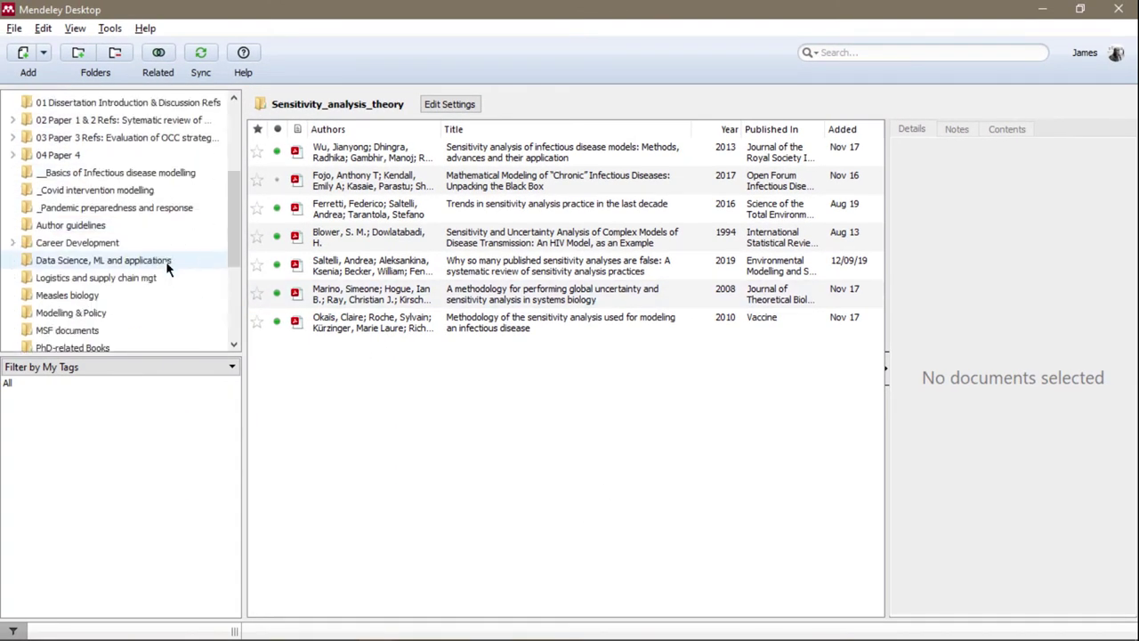
{"action": "scroll", "coordinate": [104, 166], "scroll_direction": "down", "scroll_amount": 4}
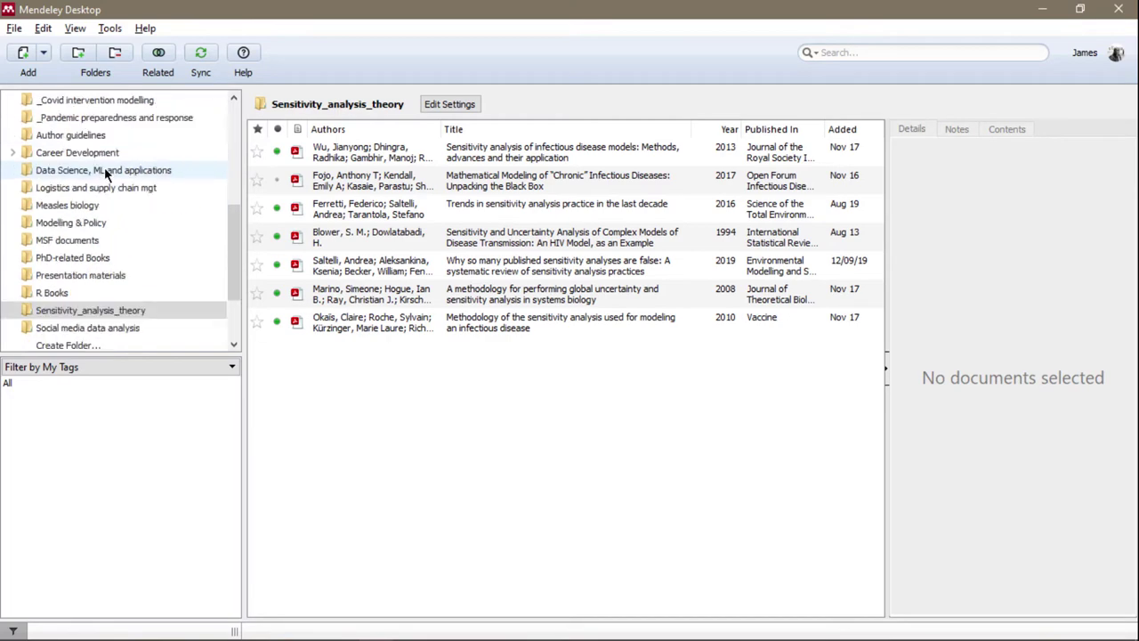
{"action": "mouse_move", "coordinate": [74, 623]}
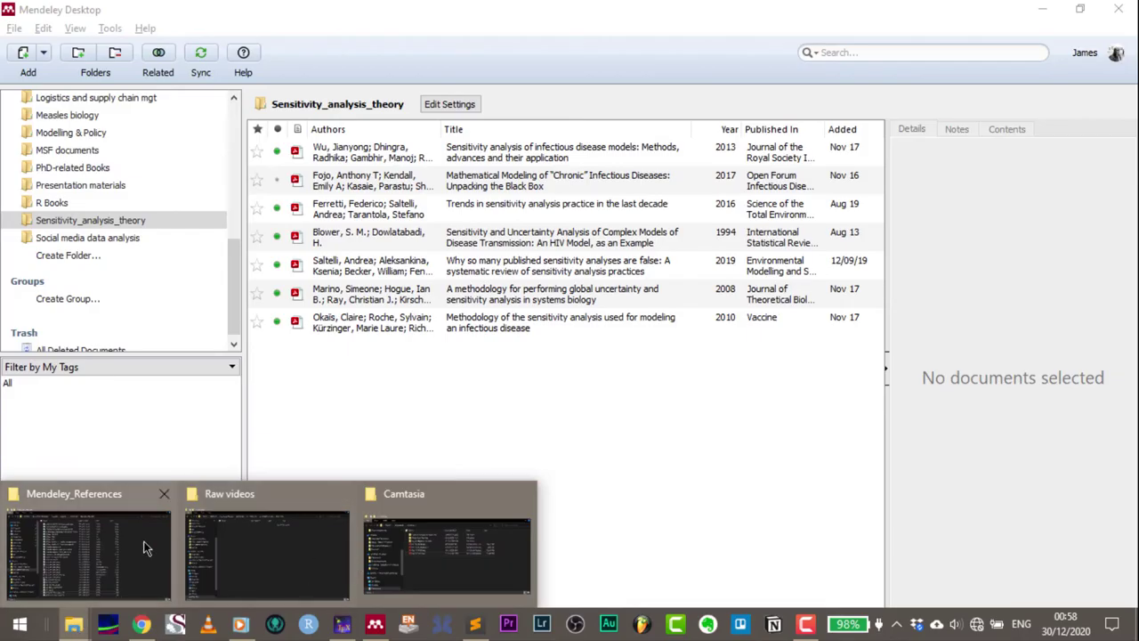
{"action": "left_click", "coordinate": [115, 541]}
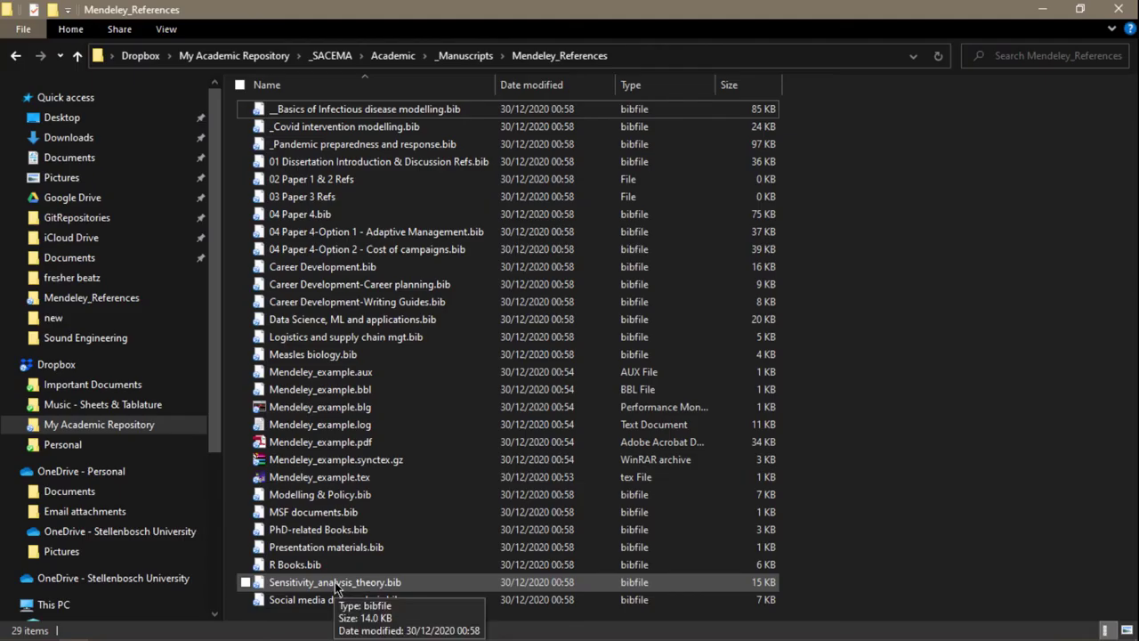
{"action": "left_click", "coordinate": [335, 583]}
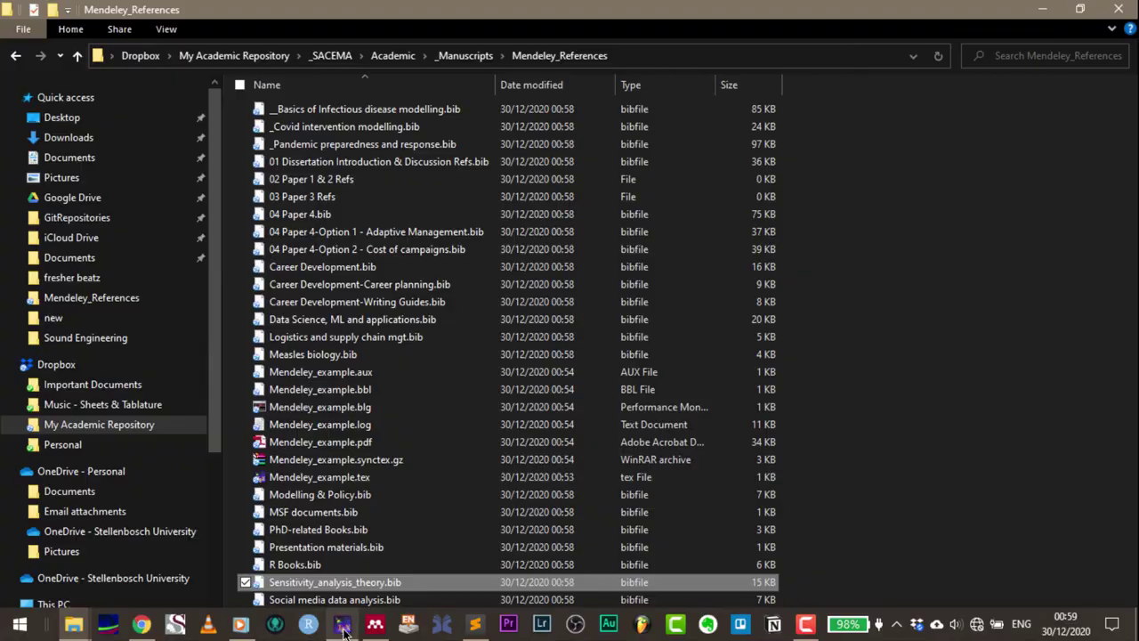
Step: Switch to TeXstudio and delete "Another citation \cite{CJE2015}" from the Methods section, keeping the final period
{"action": "left_click", "coordinate": [343, 626]}
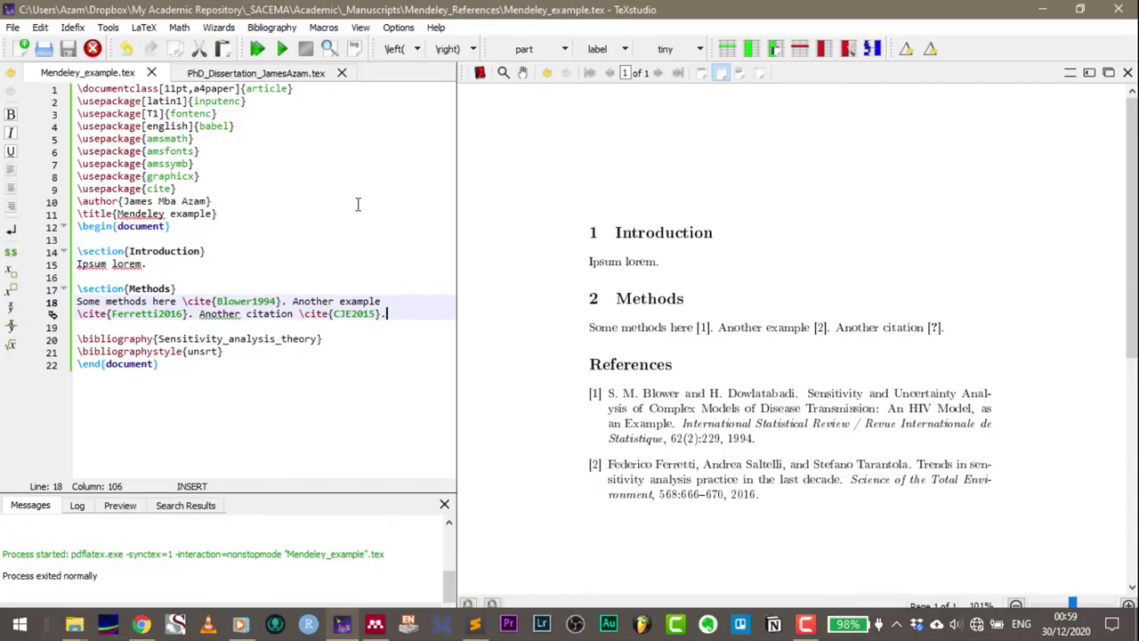
{"action": "left_click", "coordinate": [319, 340]}
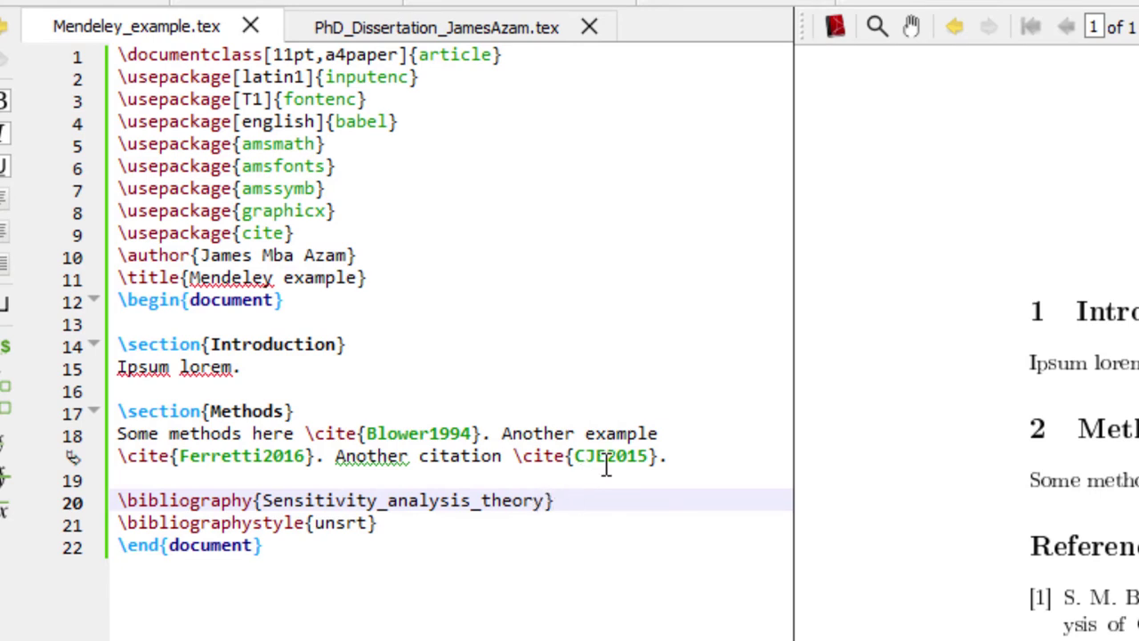
{"action": "left_click_drag", "start_coordinate": [665, 455], "coordinate": [335, 456]}
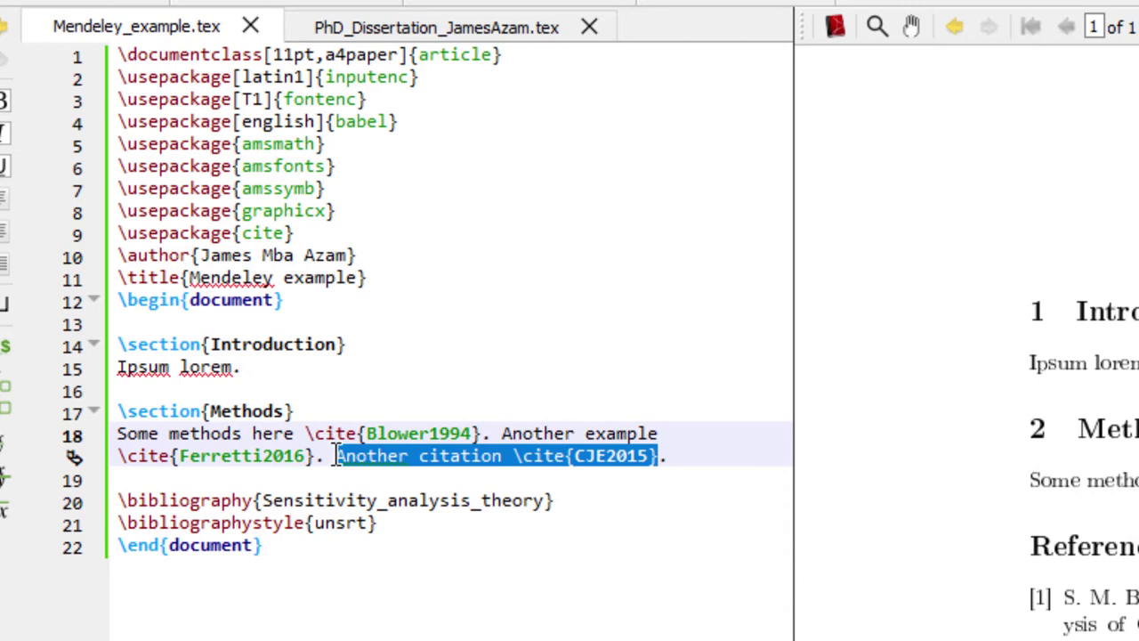
{"action": "key", "text": "Delete"}
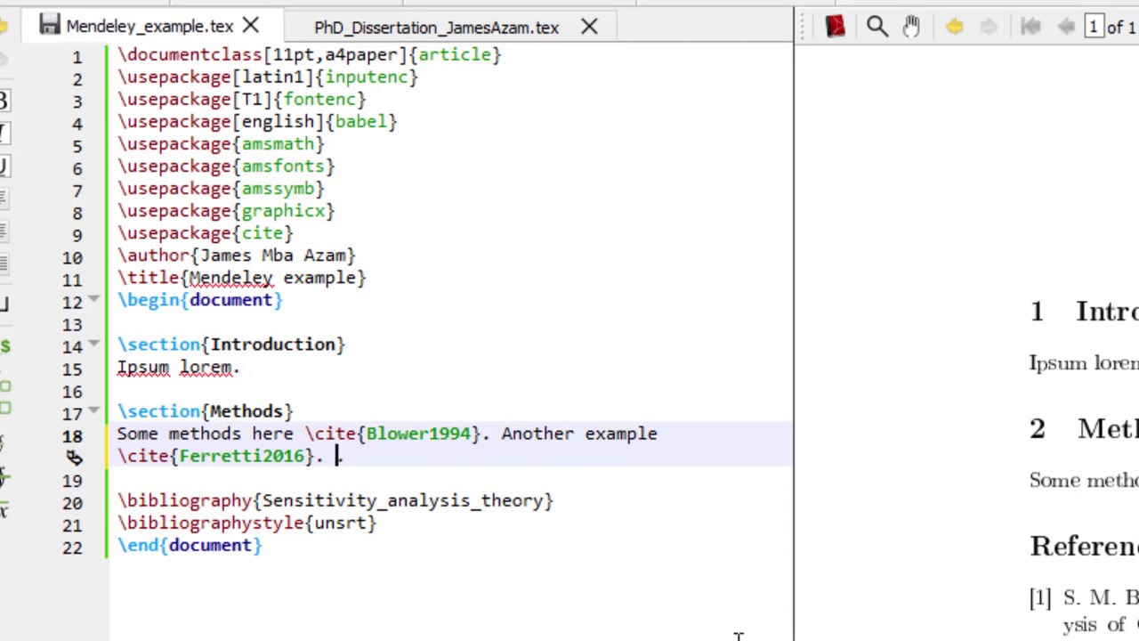
Step: Insert "another example \cite{Okais2010}" before the final period of the Methods text, choosing the citation key from the completion suggestions
{"action": "type", "text": "another "}
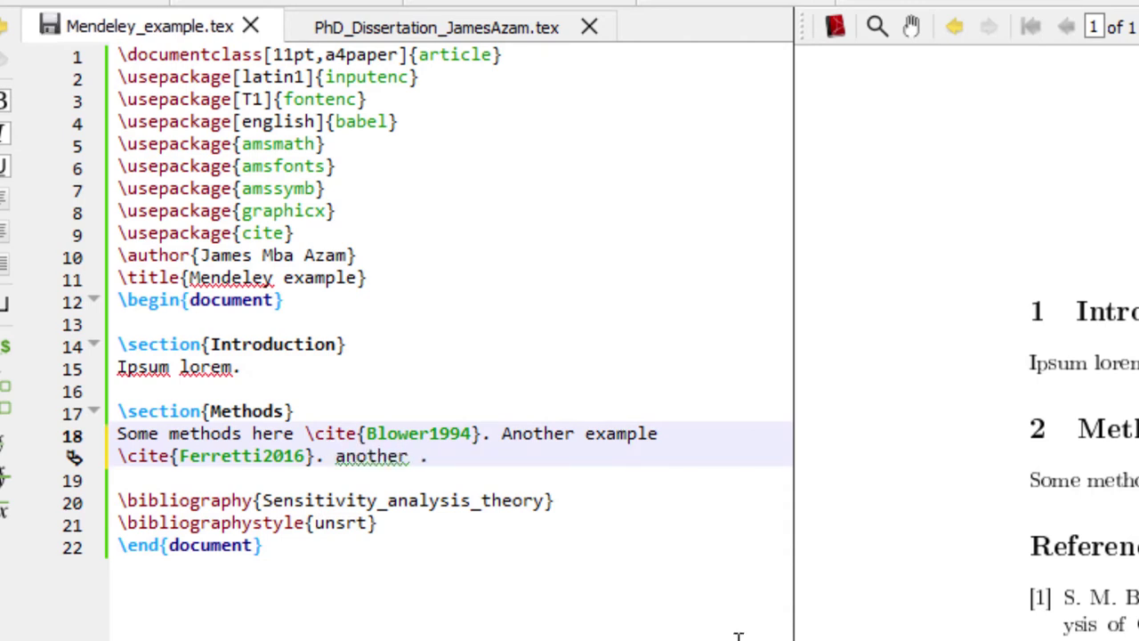
{"action": "type", "text": "example "}
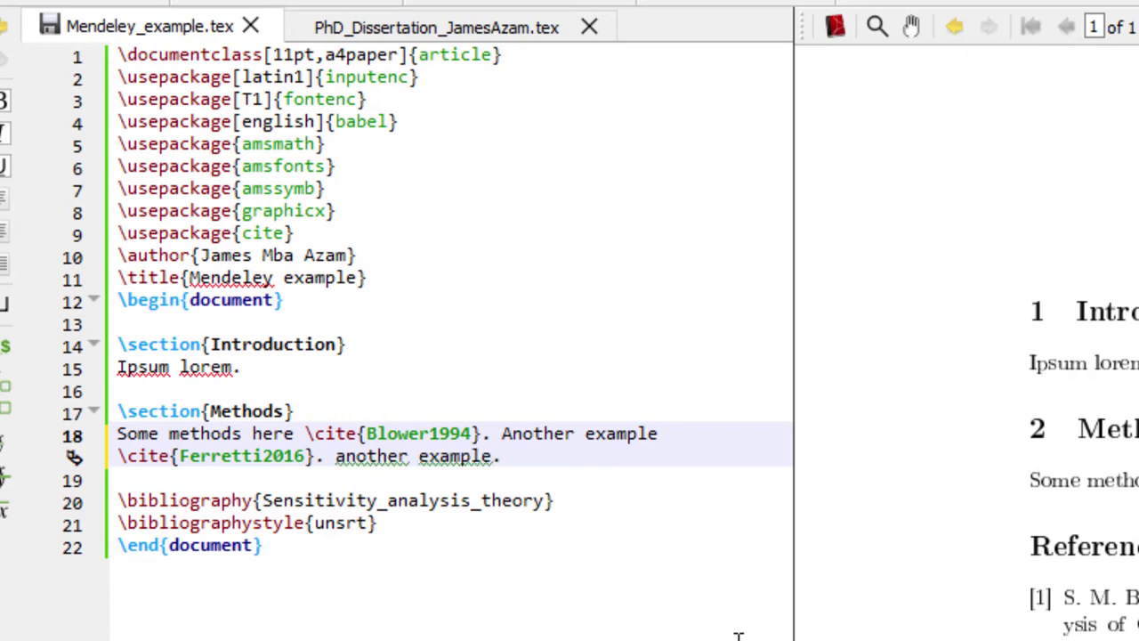
{"action": "type", "text": "\\cite"}
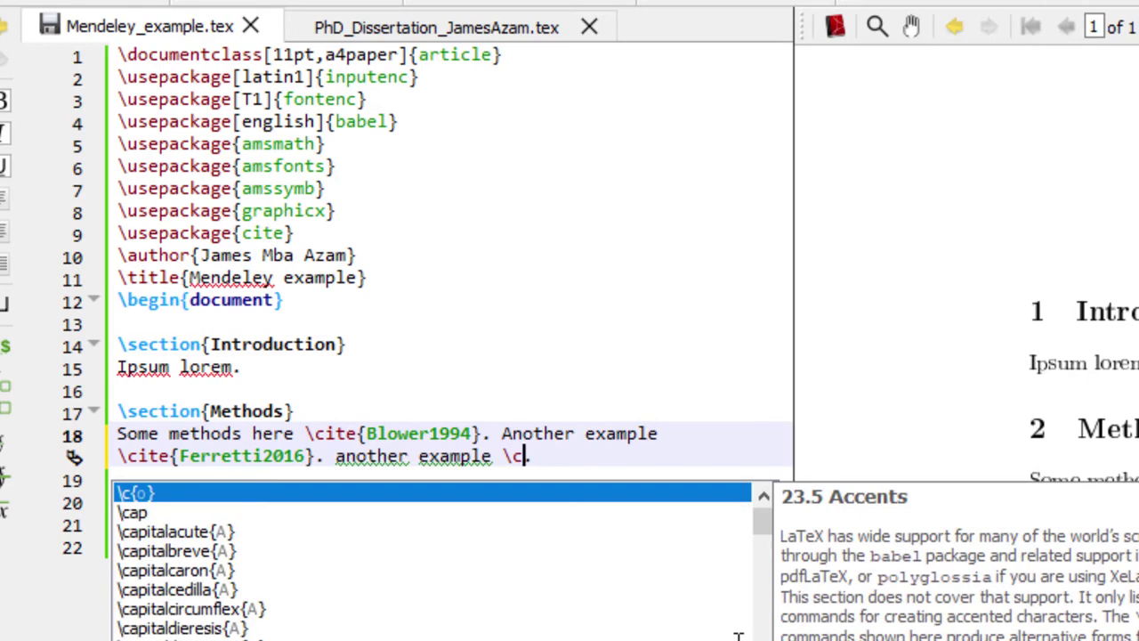
{"action": "key", "text": "Down"}
{"action": "key", "text": "Down"}
{"action": "key", "text": "Down"}
{"action": "key", "text": "Down"}
{"action": "key", "text": "Down"}
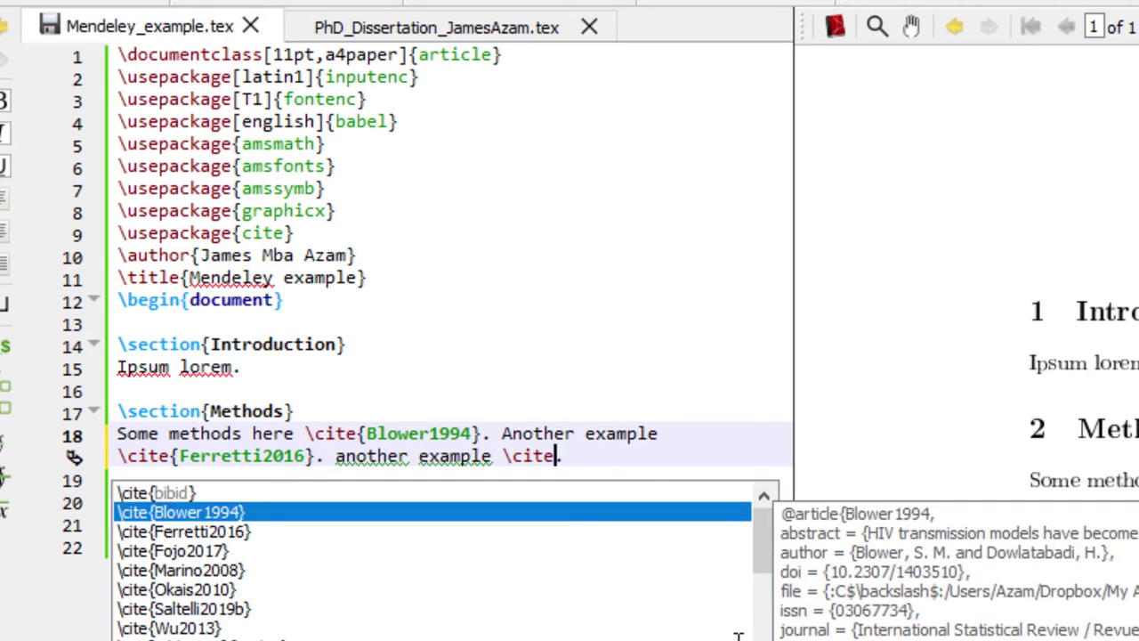
{"action": "key", "text": "Down"}
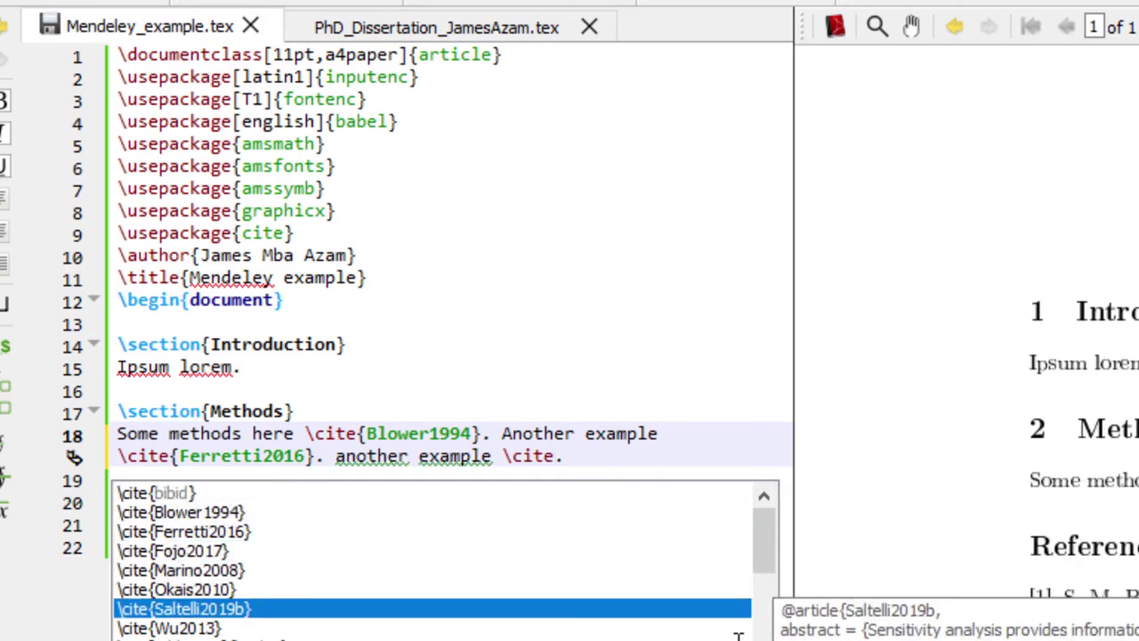
{"action": "key", "text": "Up"}
{"action": "key", "text": "Return"}
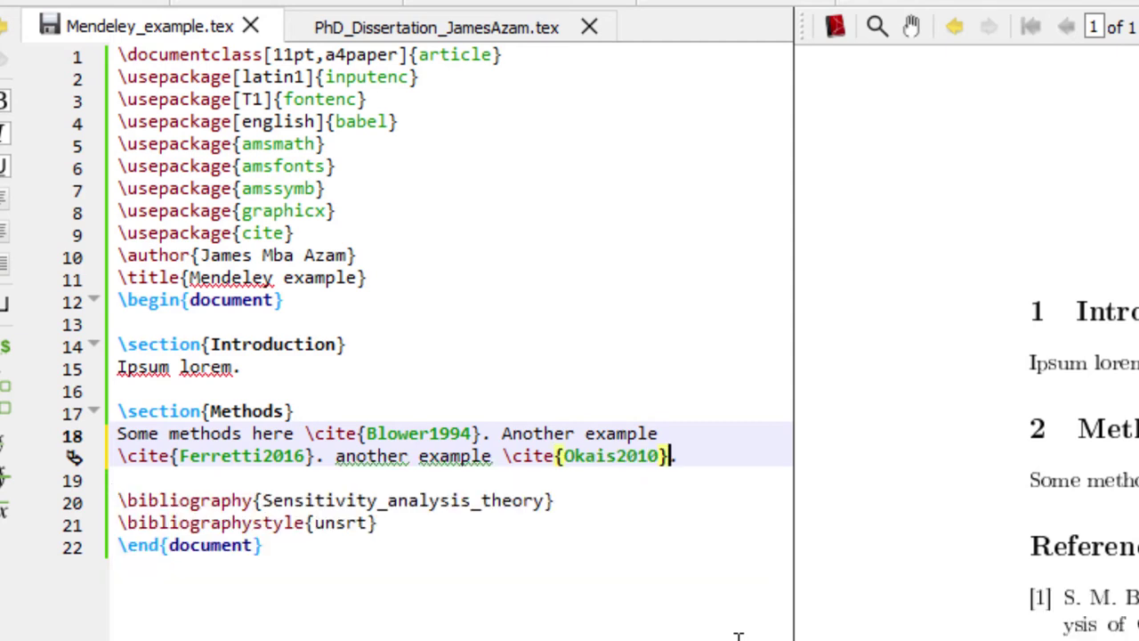
Step: Save the edited Mendeley_example.tex document
{"action": "key", "text": "ctrl+s"}
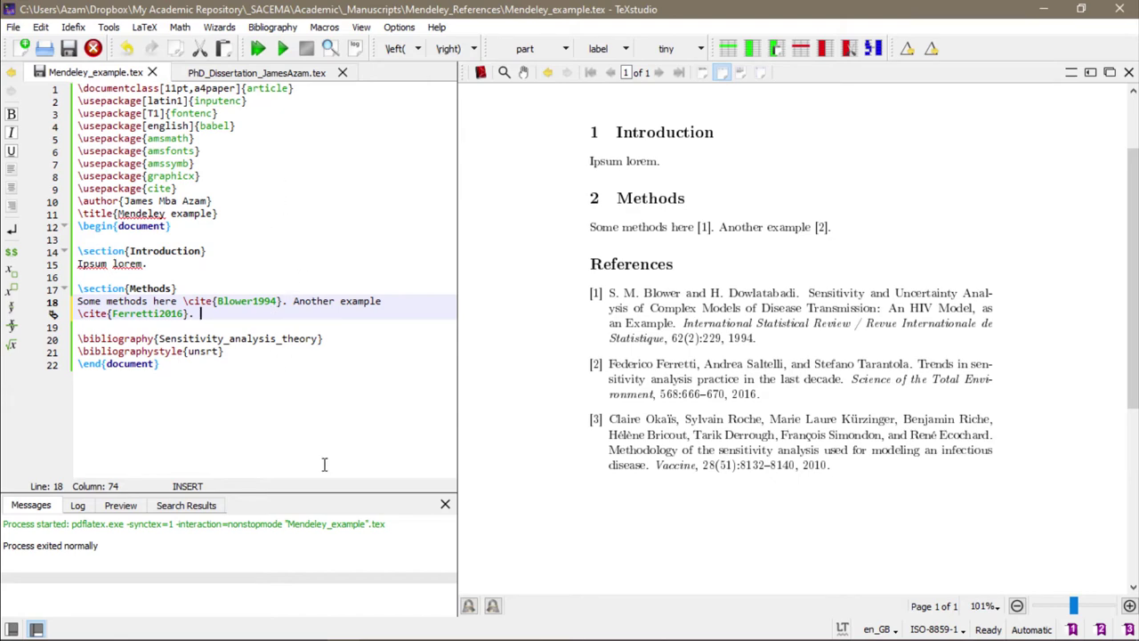
Step: Switch to Mendeley, add Understanding_Herd_Immunity.pdf from the Documents folder in Downloads to the Sensitivity_analysis_theory collection, and check the new entry's details and citation key
{"action": "left_click", "coordinate": [376, 632]}
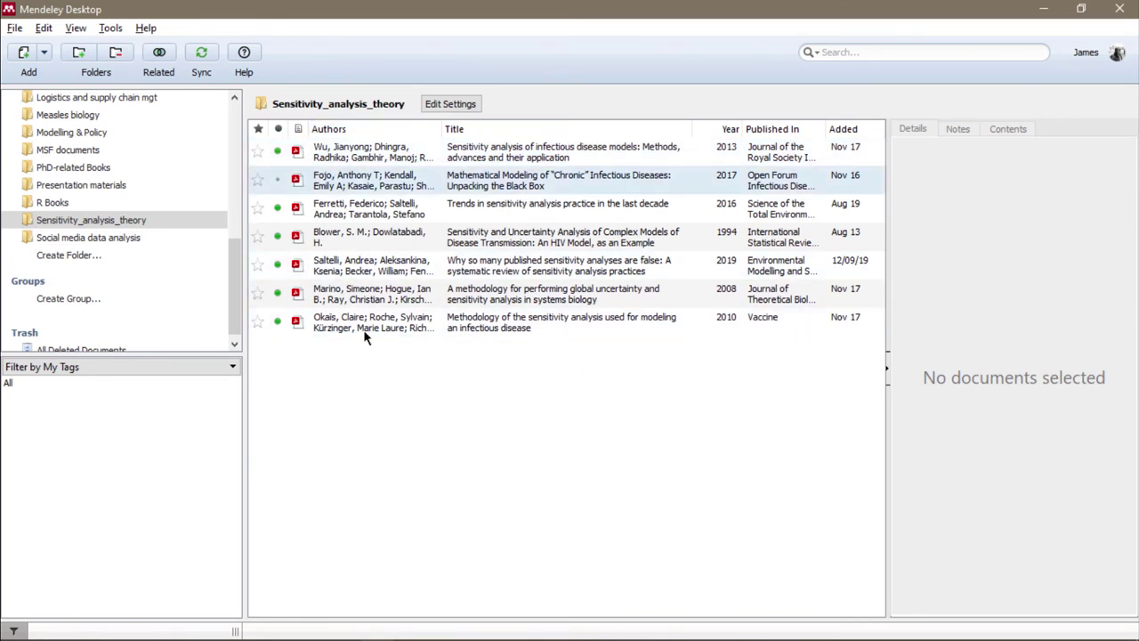
{"action": "key", "text": "alt+Tab"}
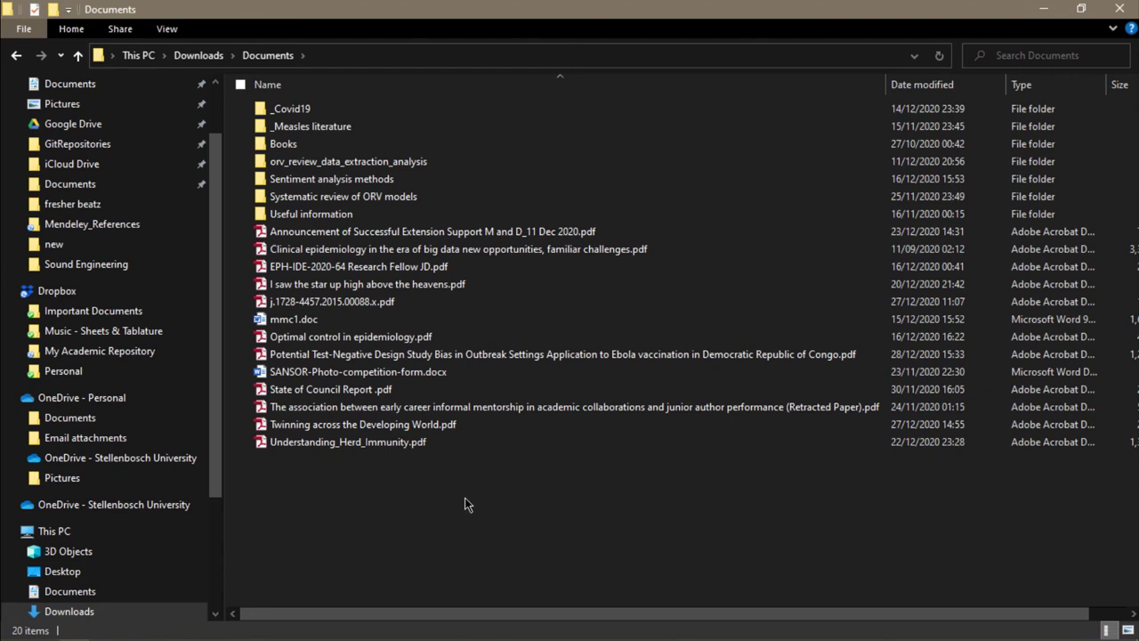
{"action": "left_click_drag", "start_coordinate": [303, 442], "coordinate": [420, 426]}
{"action": "key", "text": "alt+Tab"}
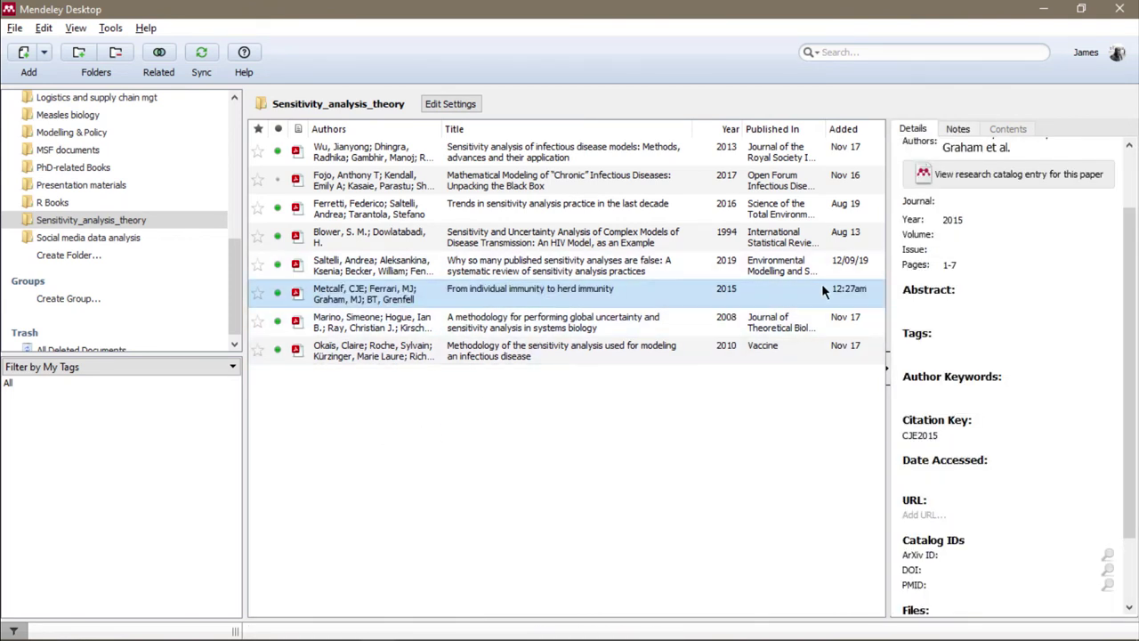
{"action": "scroll", "coordinate": [1040, 360], "scroll_direction": "up", "scroll_amount": 2}
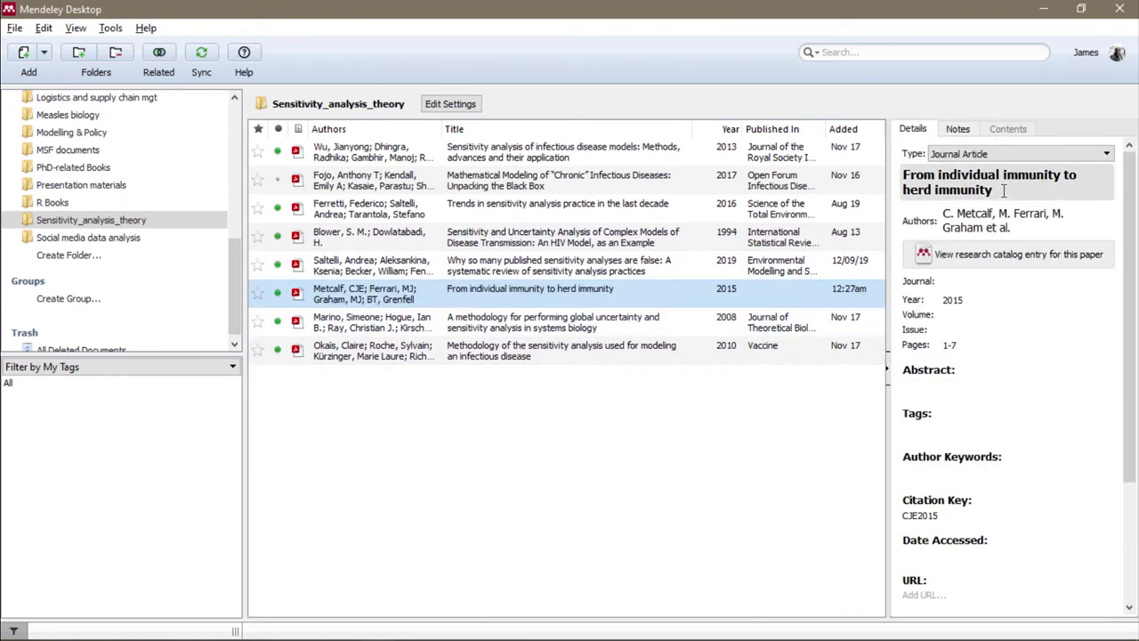
{"action": "scroll", "coordinate": [957, 414], "scroll_direction": "down", "scroll_amount": 2}
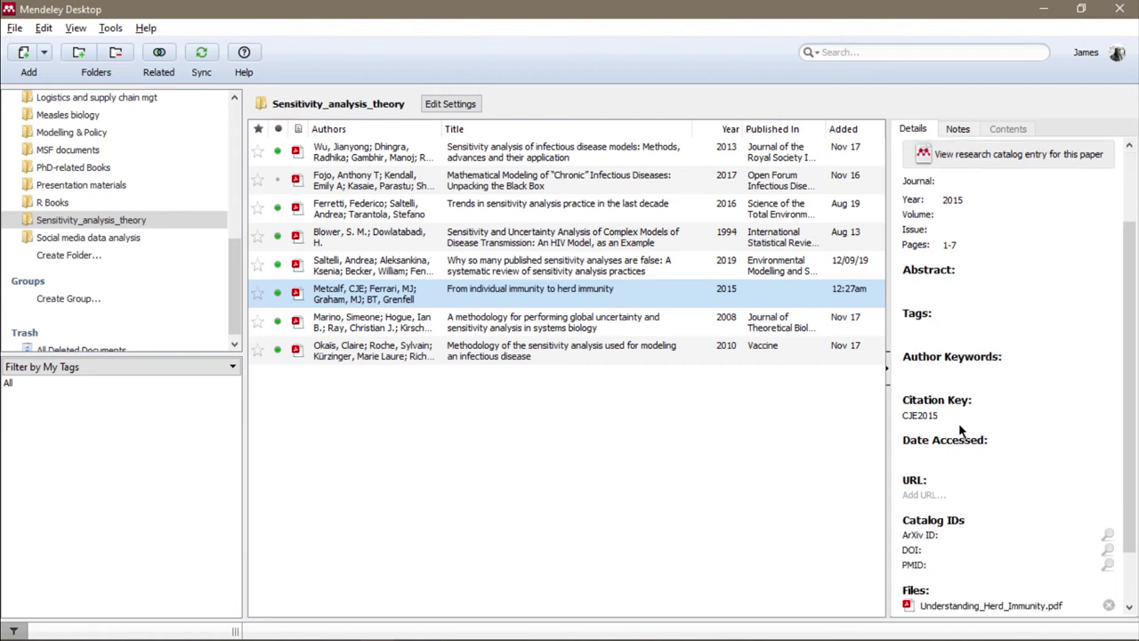
{"action": "left_click", "coordinate": [620, 377]}
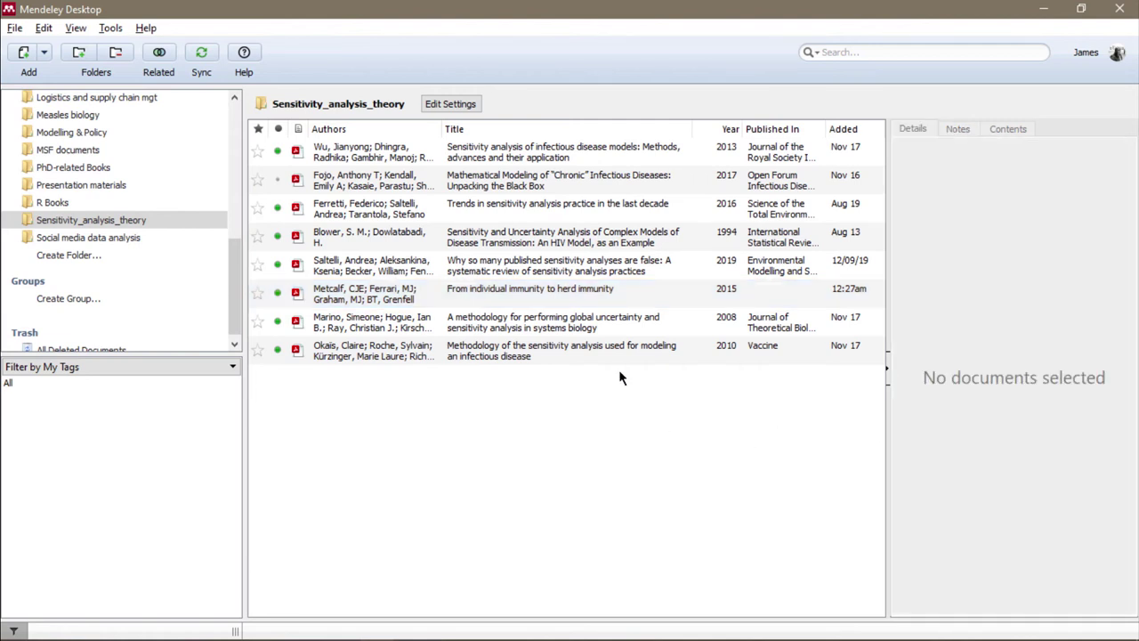
Step: Switch to TeXstudio, append "Another citation \cite{CJE2015}." to the Methods text using the completion suggestions, and compile the document
{"action": "left_click", "coordinate": [392, 628]}
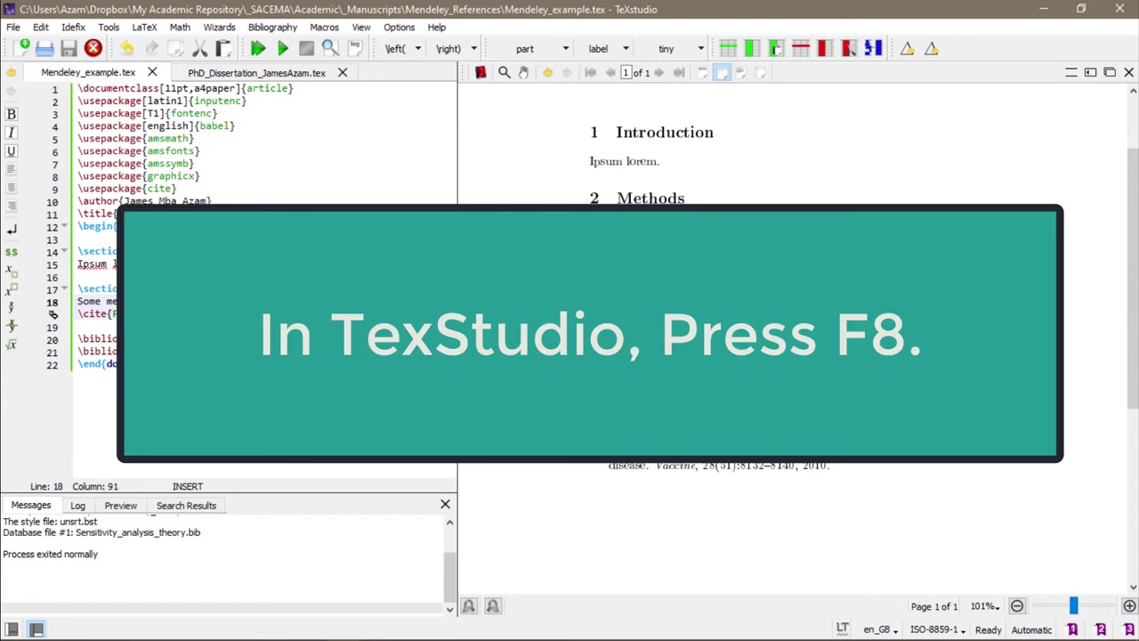
{"action": "type", "text": "\\c"}
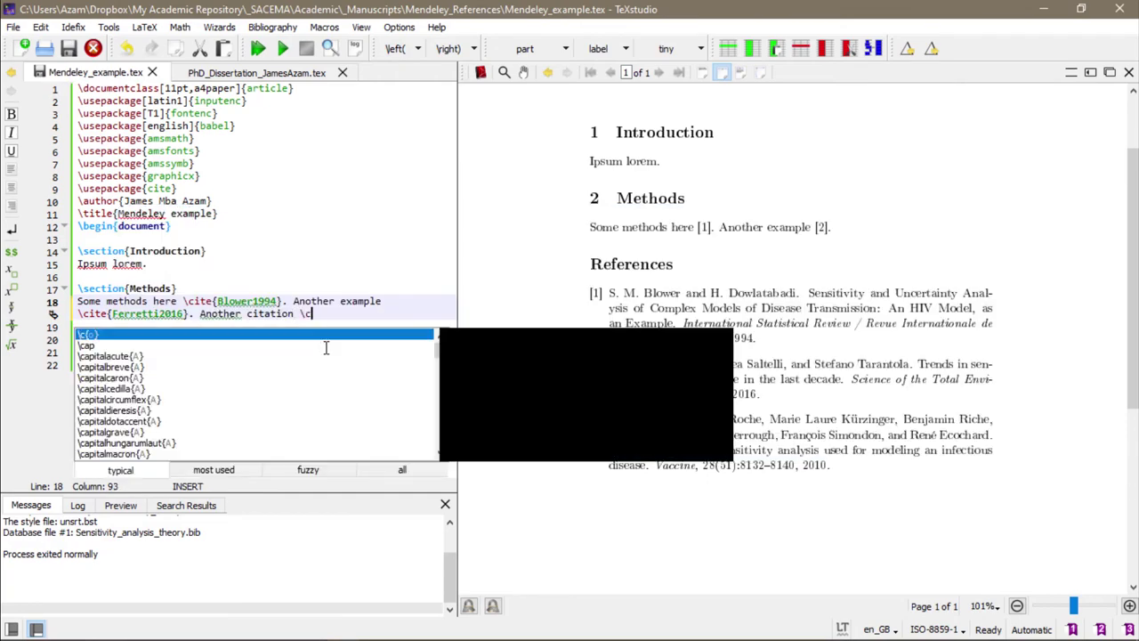
{"action": "type", "text": "ite"}
{"action": "key", "text": "Down"}
{"action": "key", "text": "Down"}
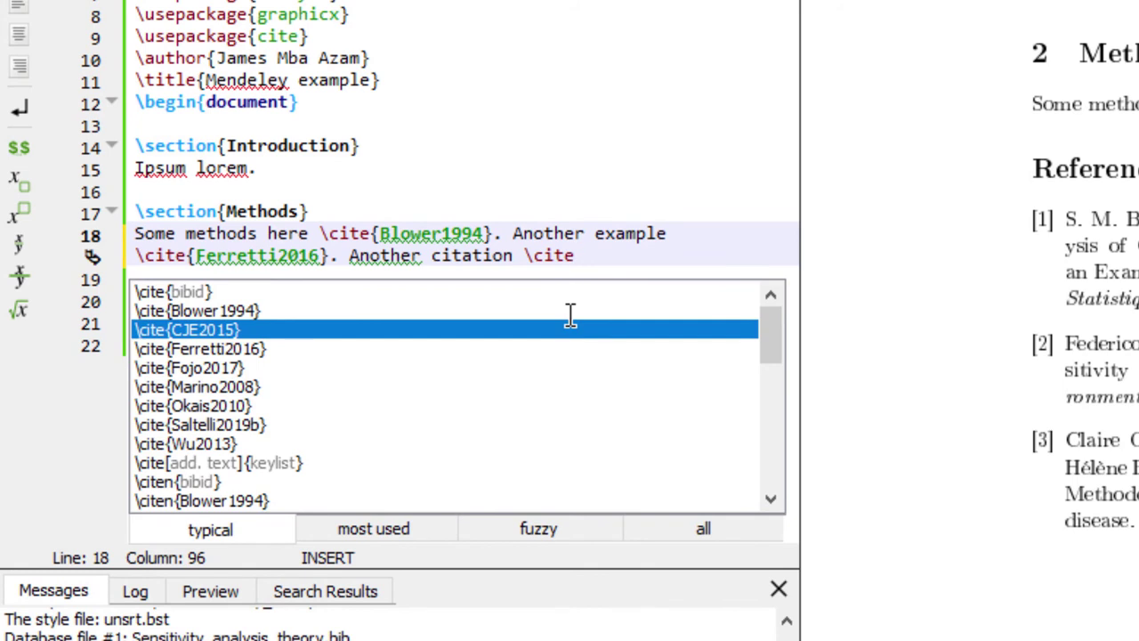
{"action": "key", "text": "Return"}
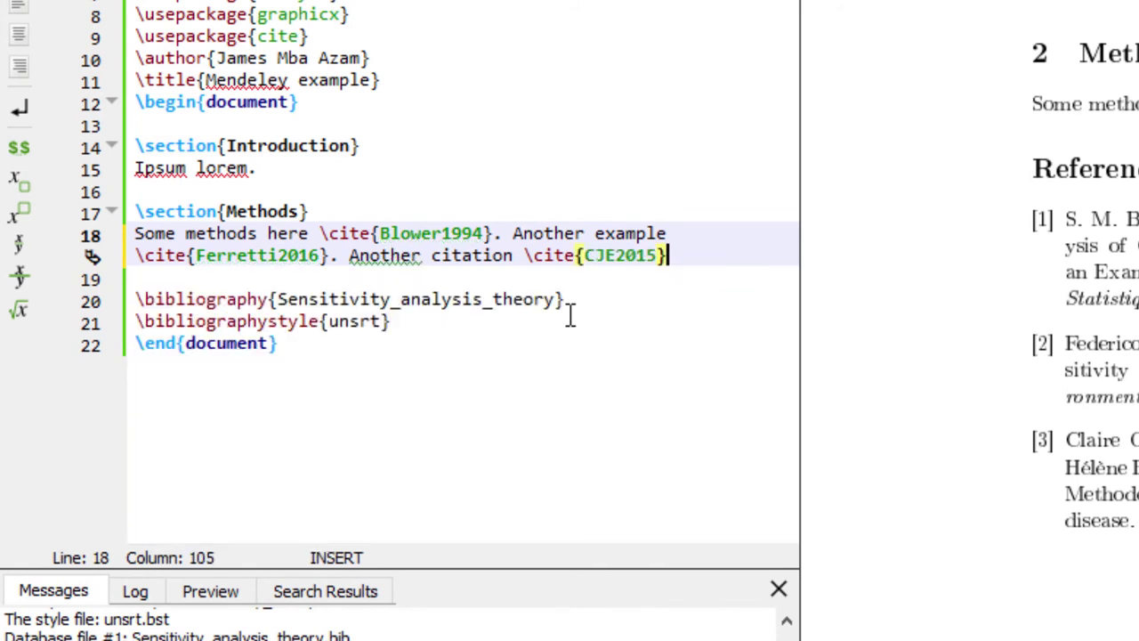
{"action": "type", "text": "."}
{"action": "key", "text": "F5"}
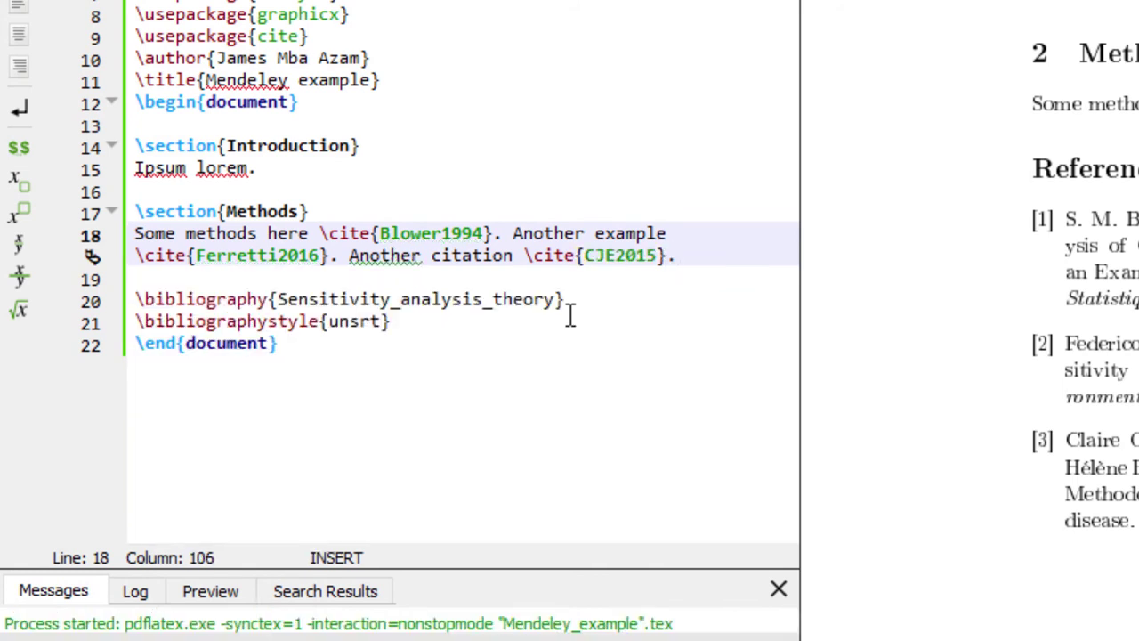